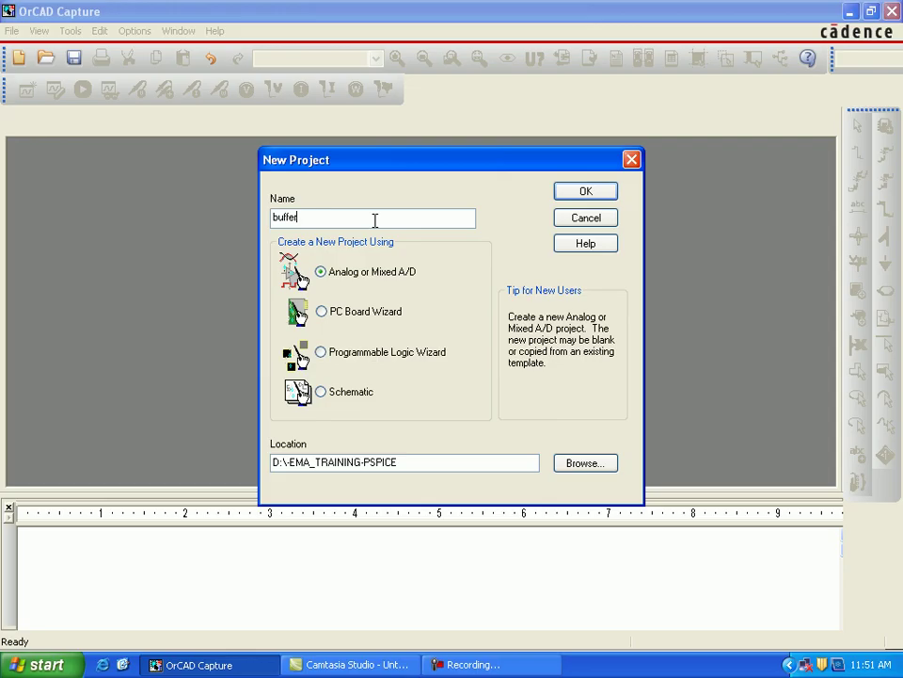
- Set the buffer project's location to D:\-EMA_TRAINING-PSPICE\ch7 and create it as a blank Analog or Mixed A/D project
click(582, 463)
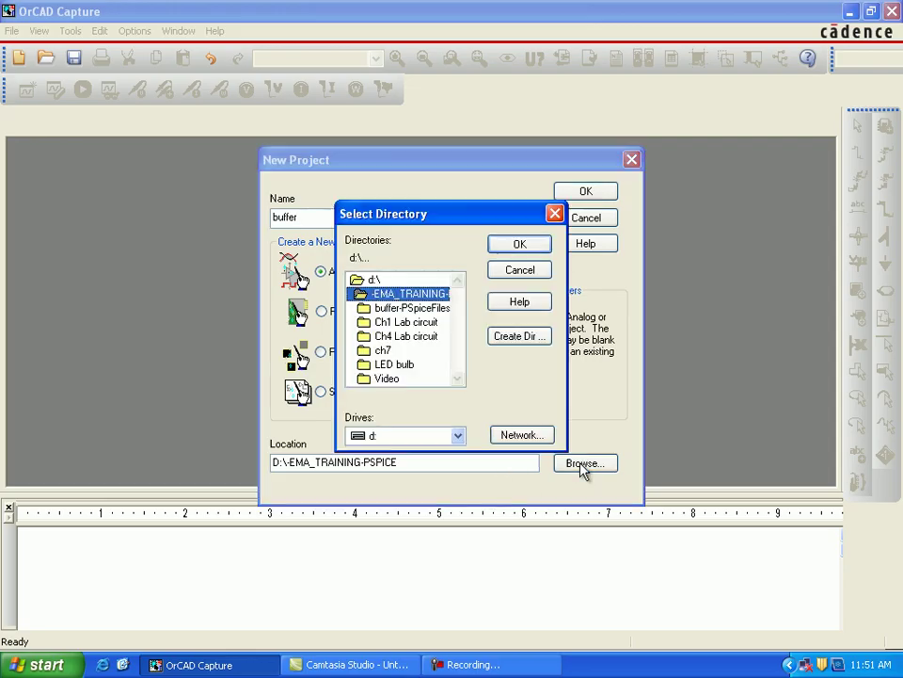
double_click(388, 352)
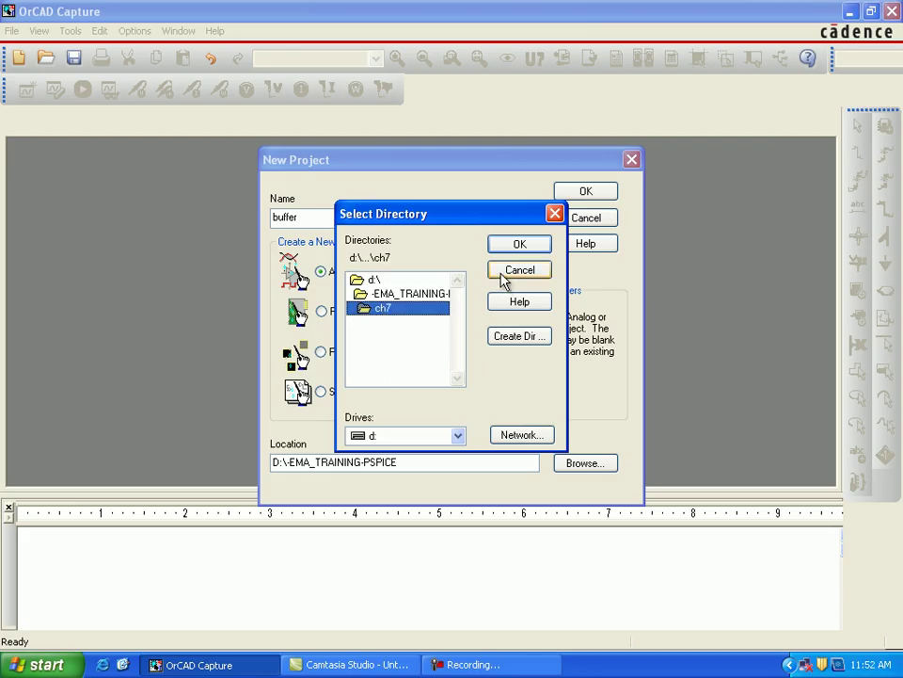
click(519, 245)
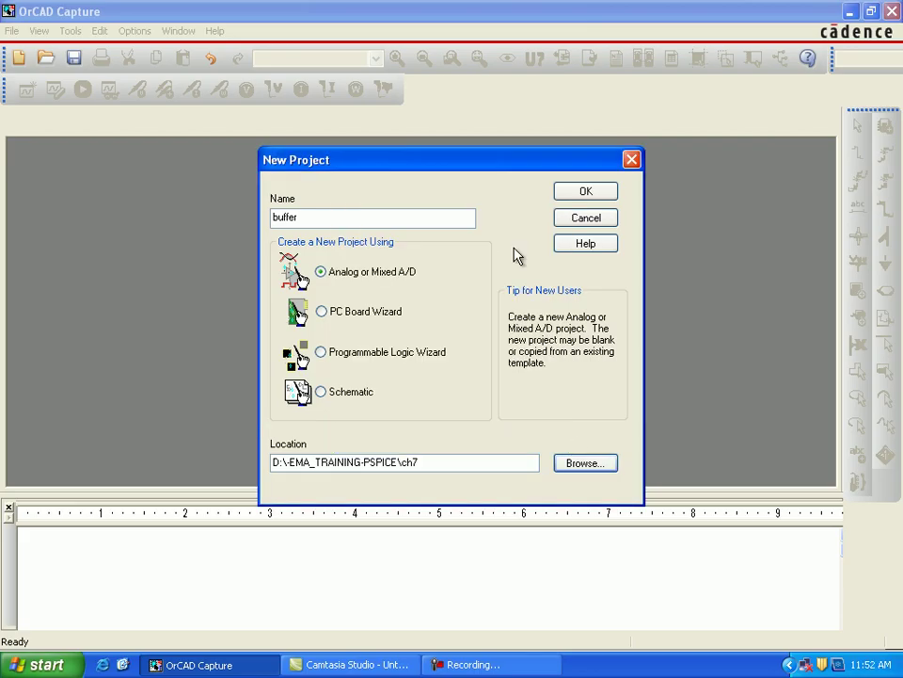
click(580, 200)
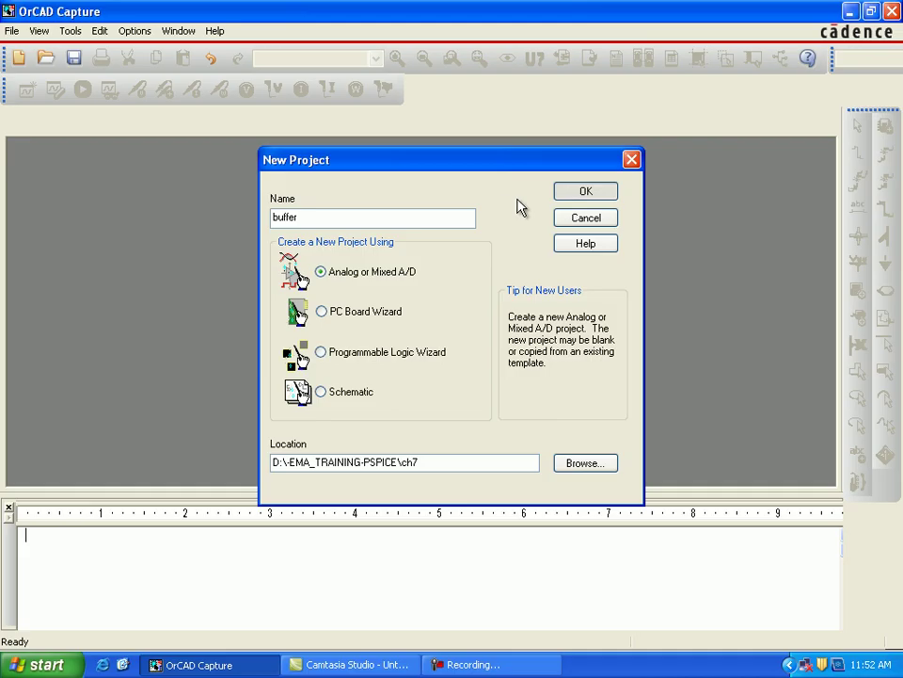
key(Return)
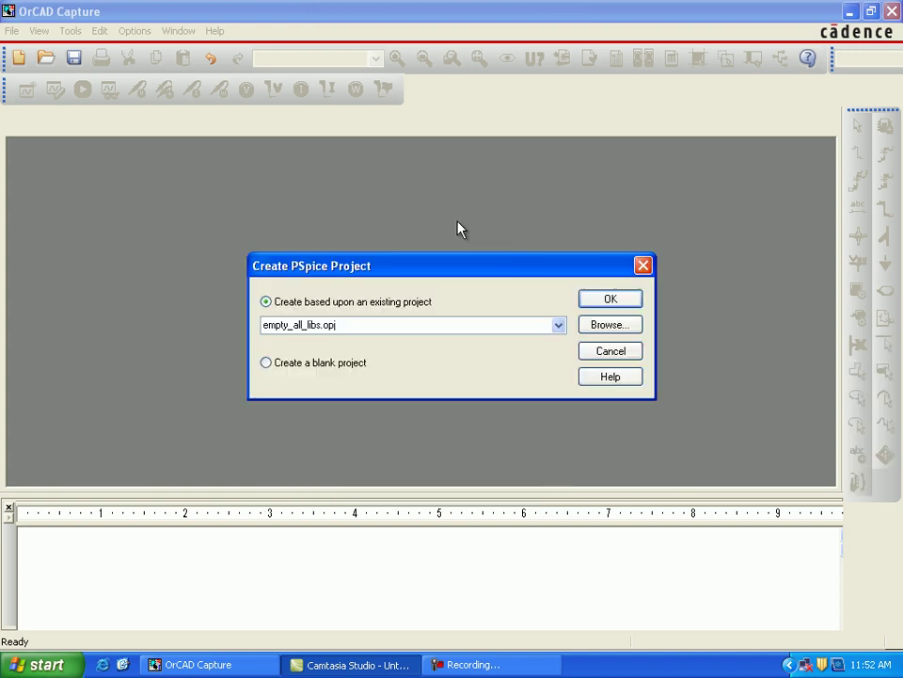
click(346, 371)
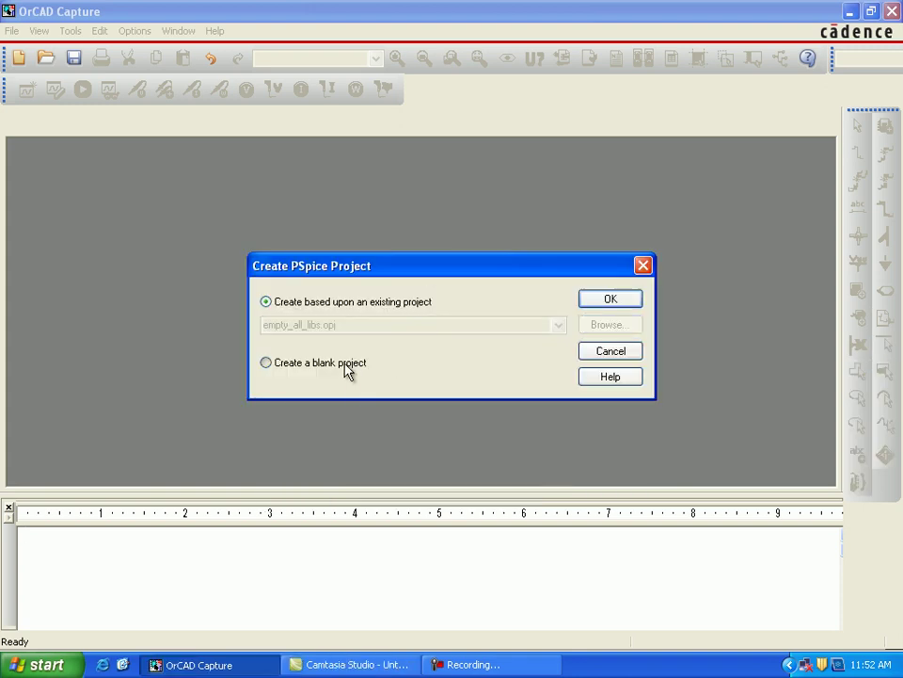
click(608, 302)
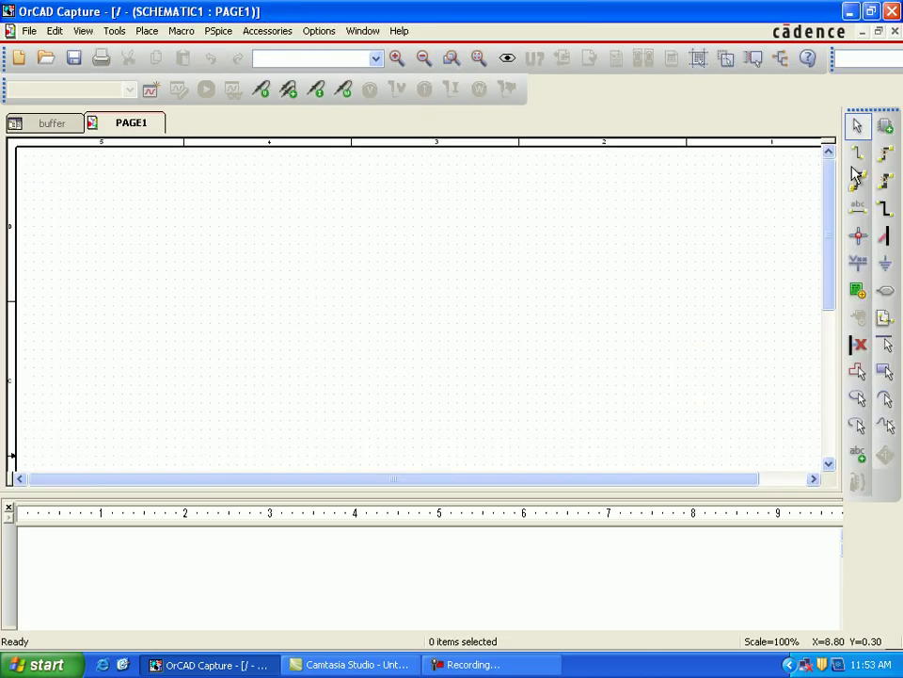
- Add the analog, source and sourcstm PSpice libraries to the part placement libraries
click(884, 125)
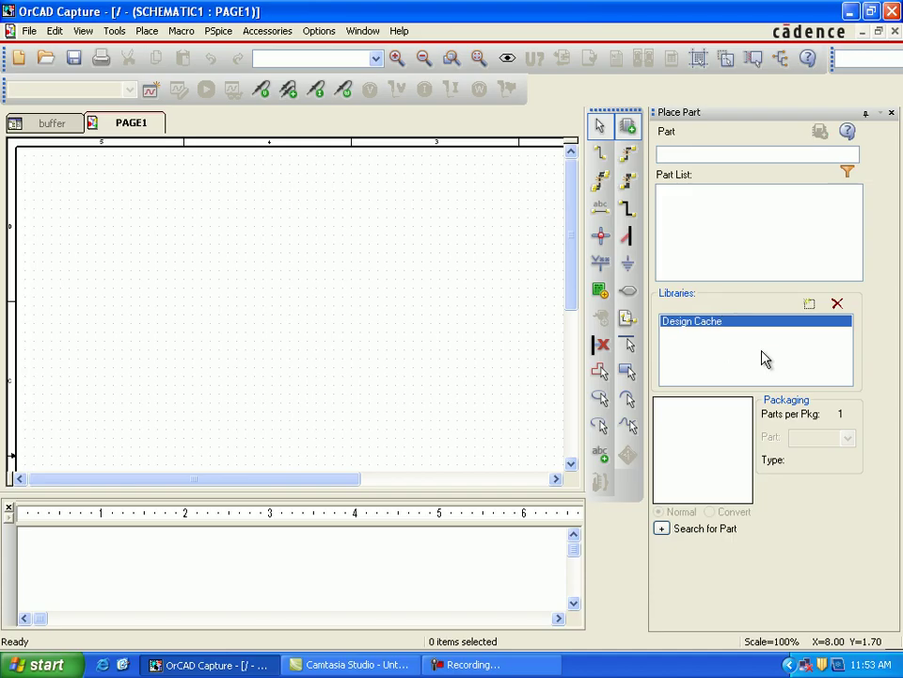
click(810, 305)
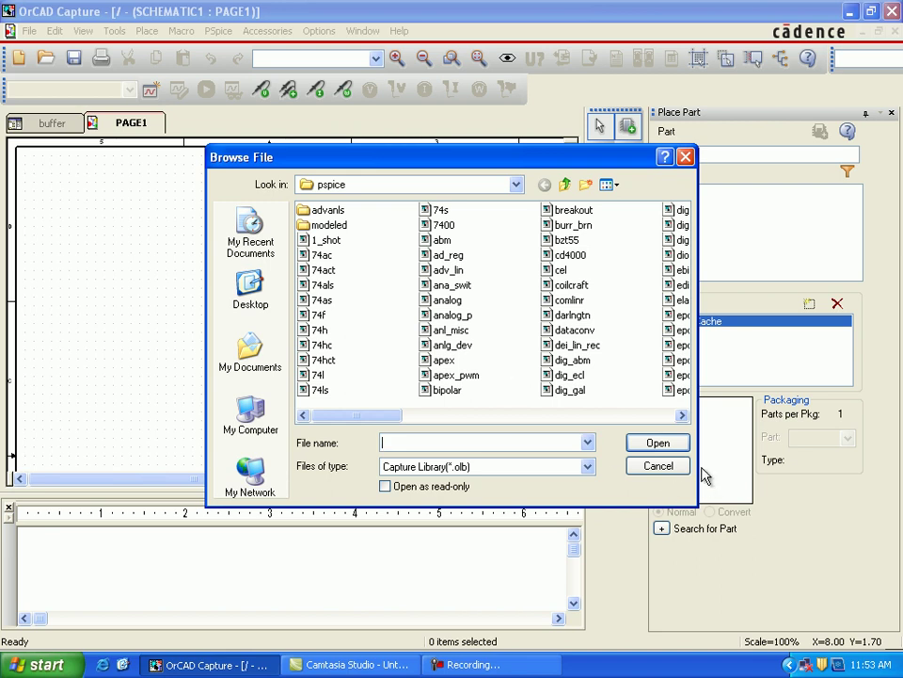
click(684, 416)
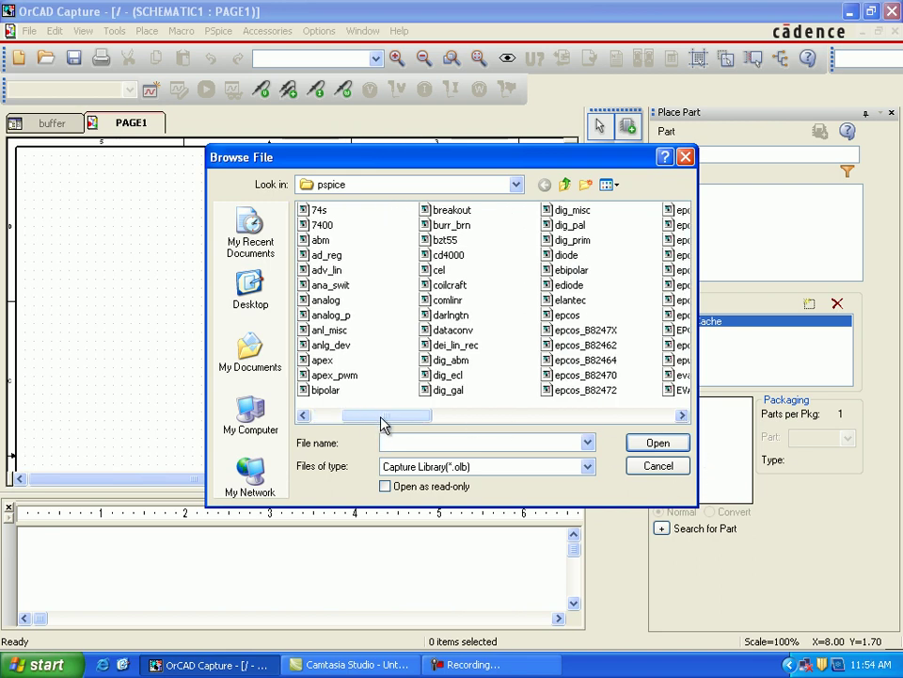
text(analog)
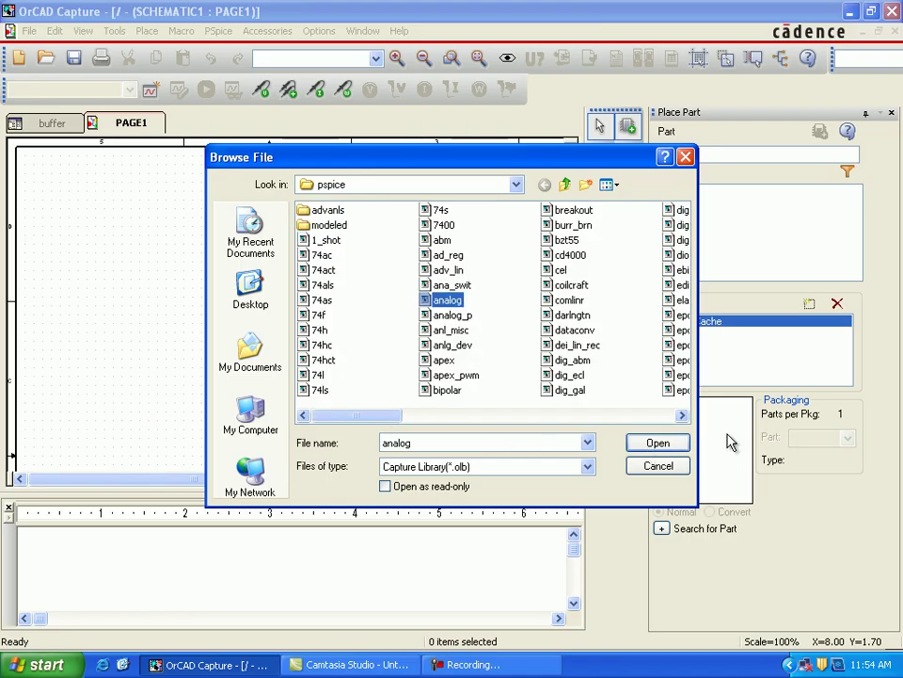
click(663, 442)
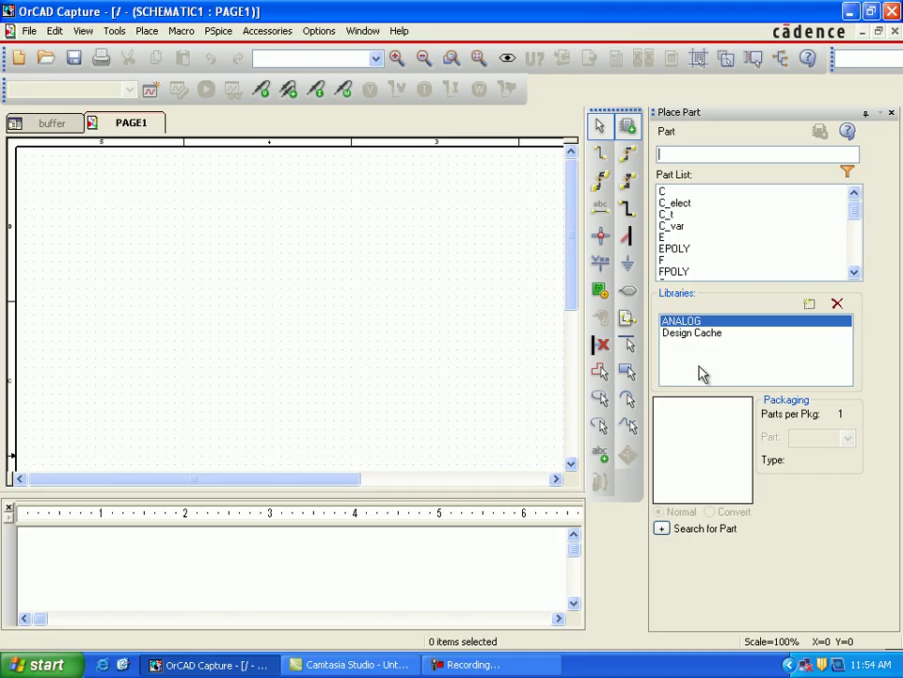
click(809, 306)
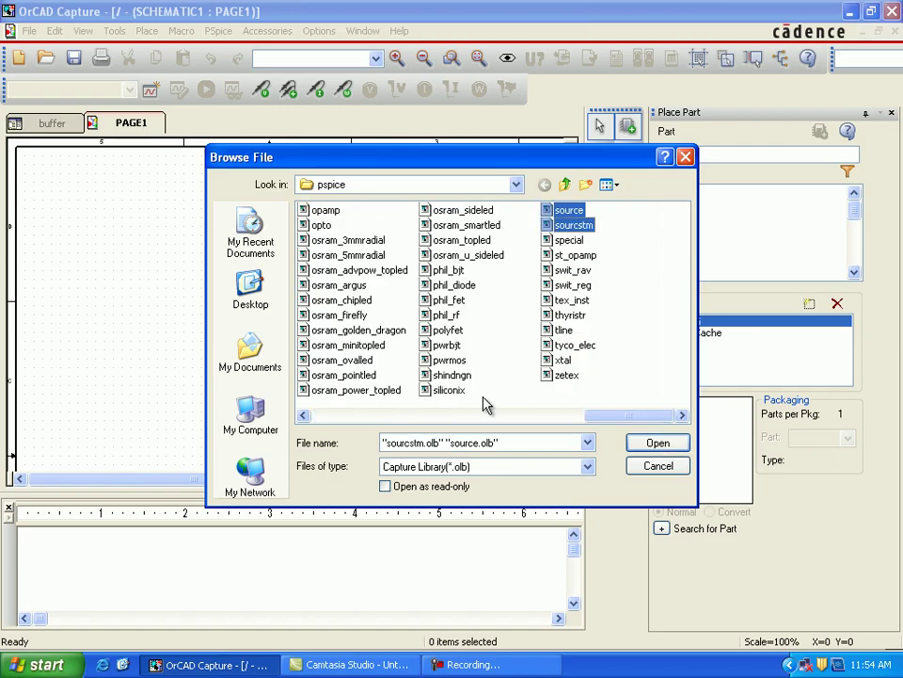
click(677, 444)
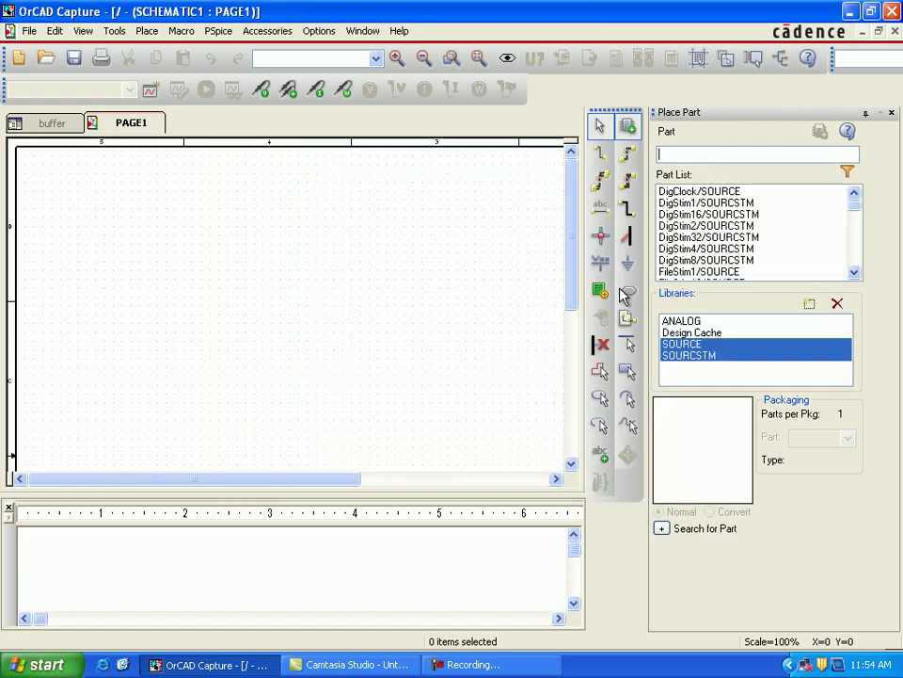
- Place a VSTIM voltage source from the SOURCSTM library on the schematic page
click(702, 358)
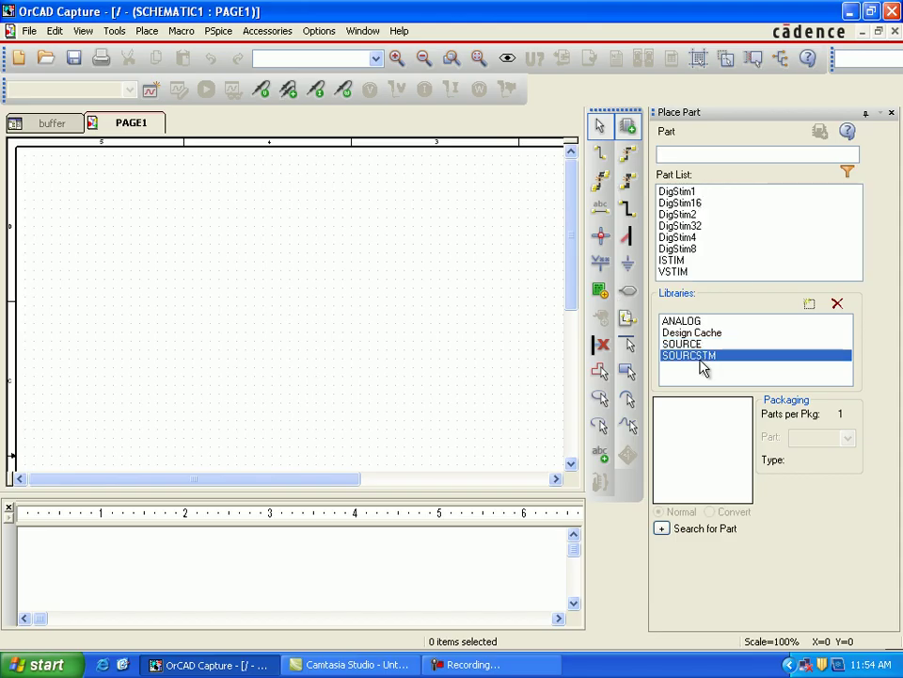
click(674, 272)
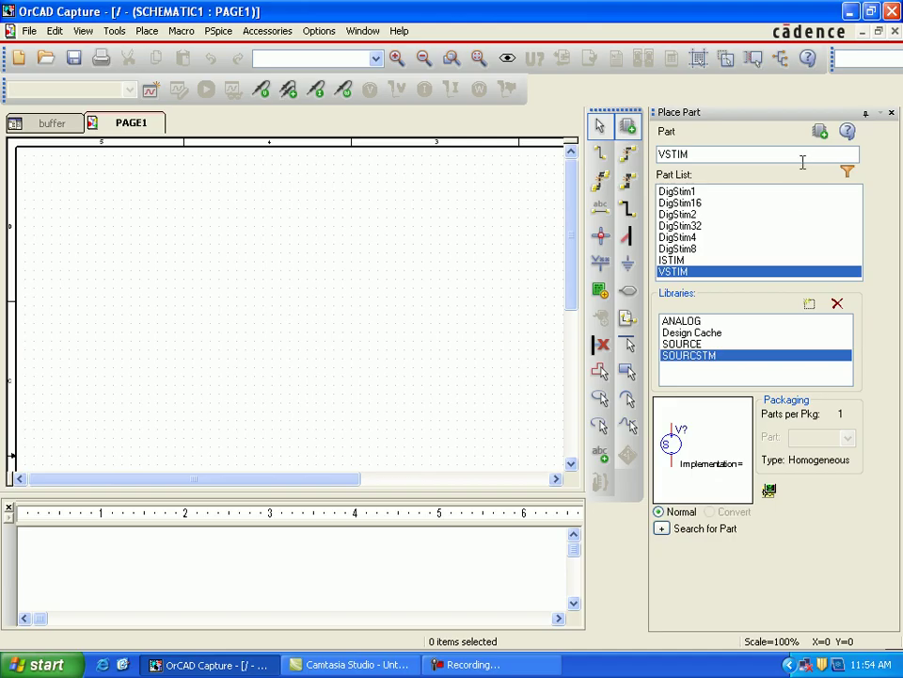
click(821, 131)
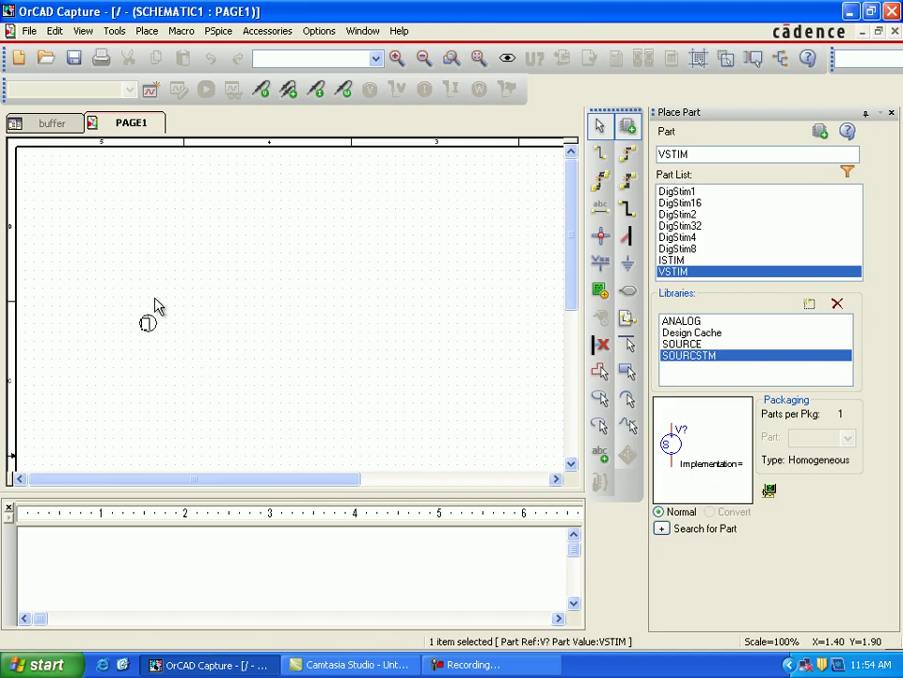
key(Escape)
click(176, 295)
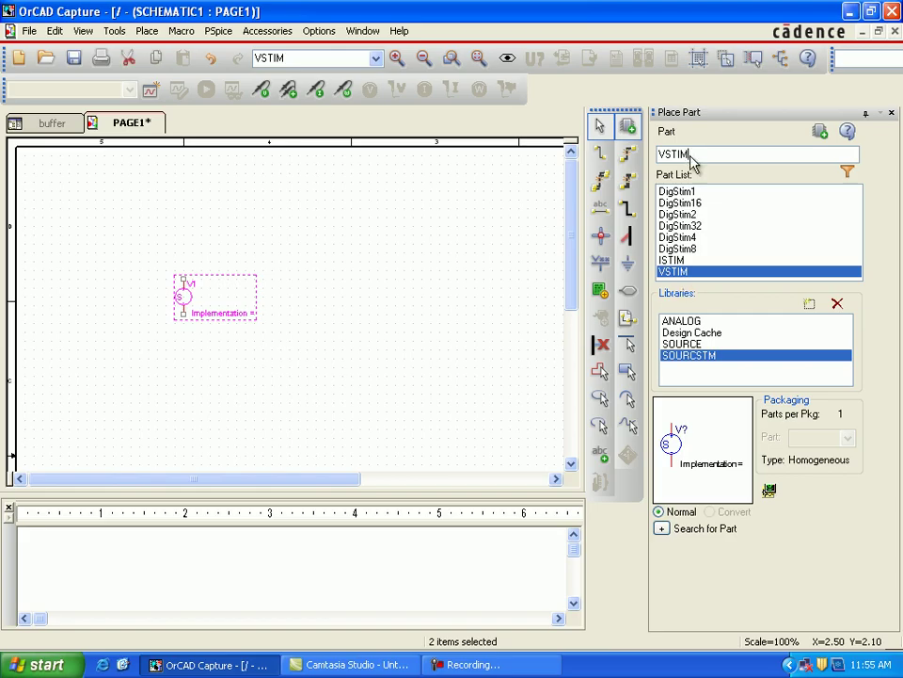
- Place two R resistors from the ANALOG library, one horizontal above and right of the source and one vertical farther right
click(692, 321)
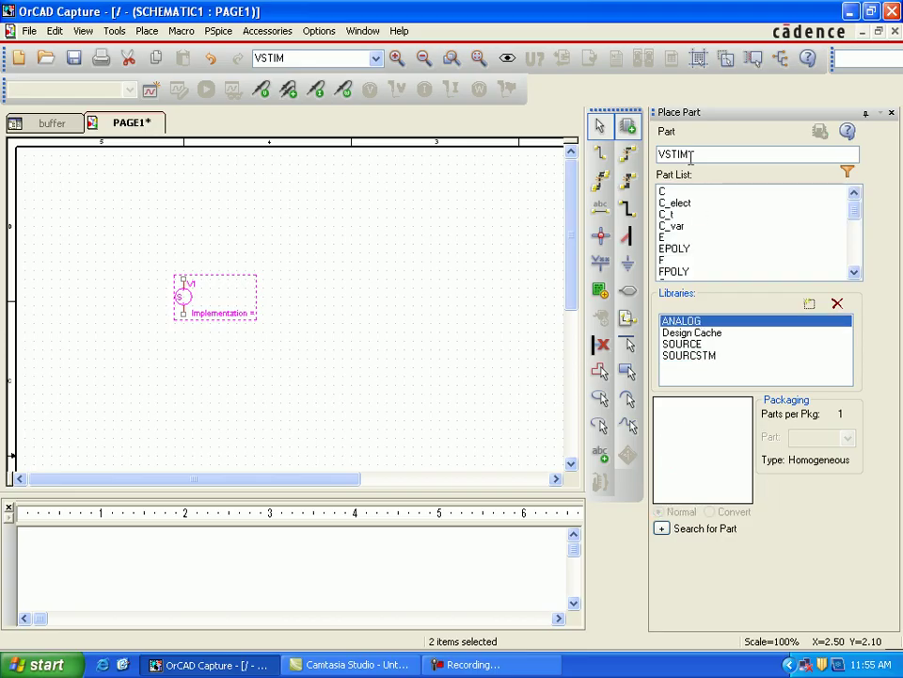
double_click(646, 153)
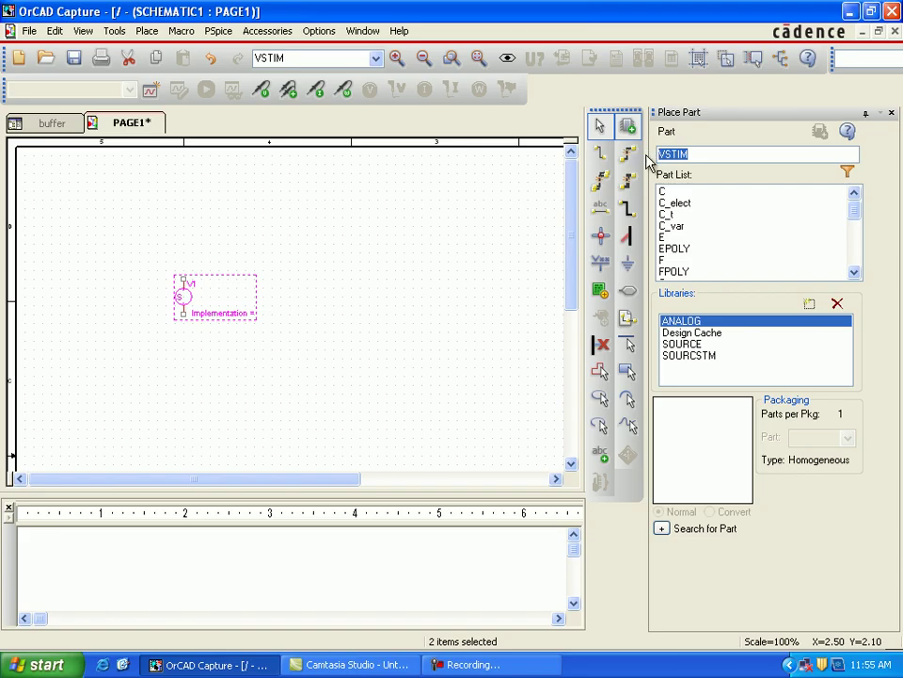
text(r)
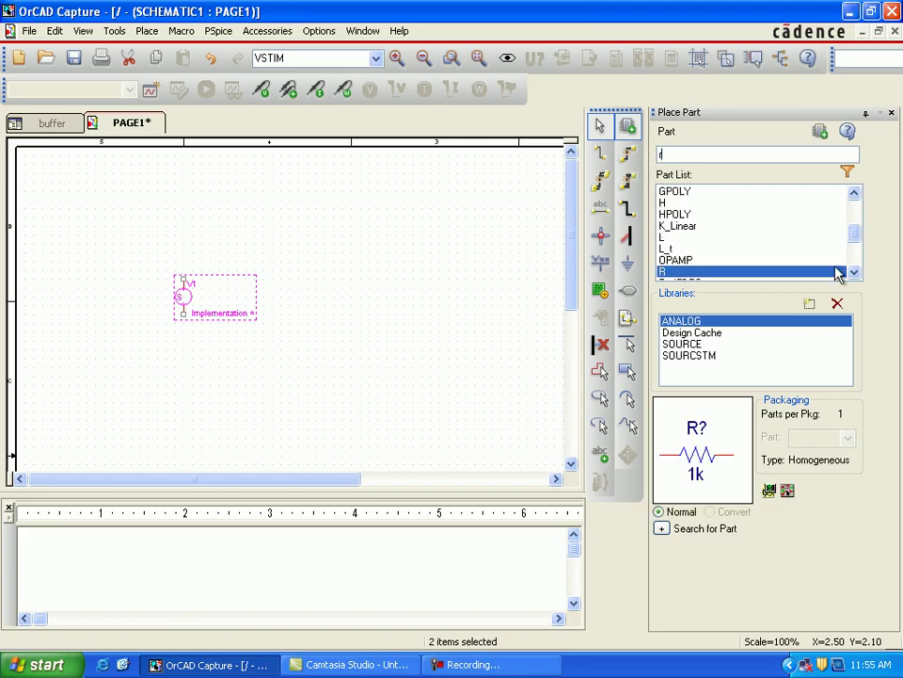
click(819, 130)
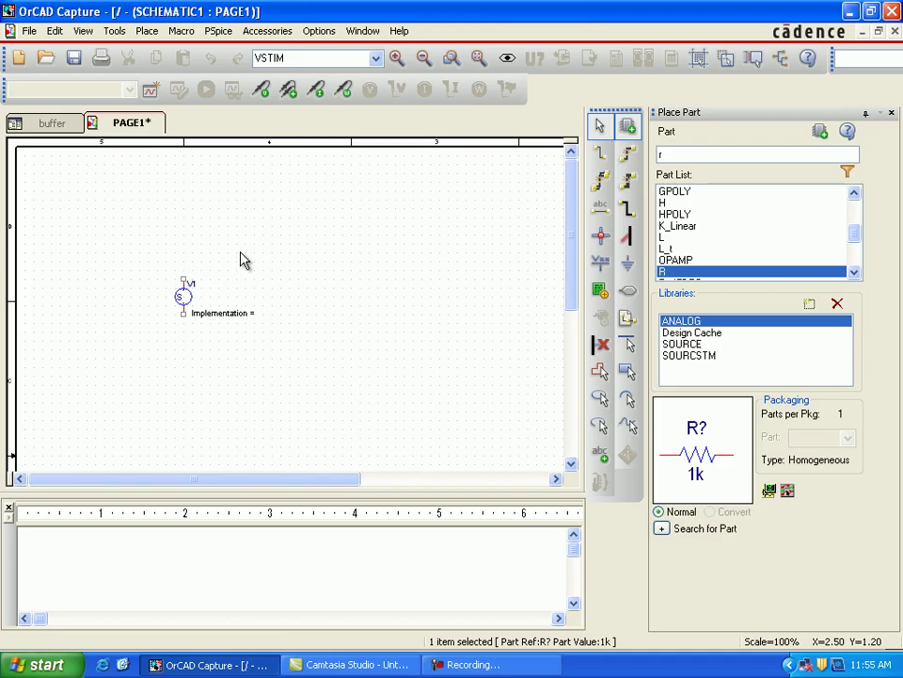
click(242, 260)
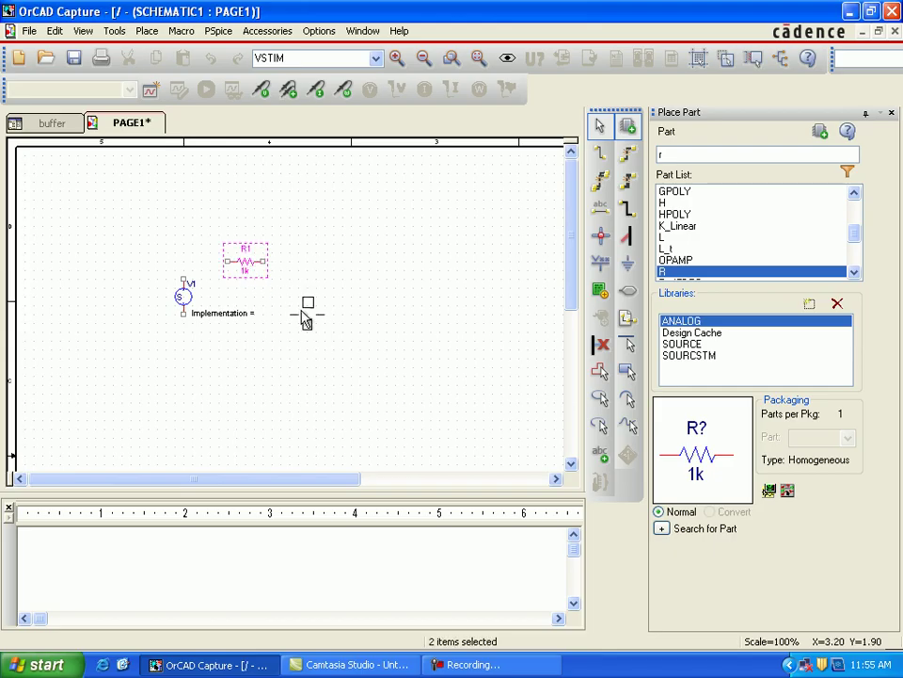
key(r)
key(r)
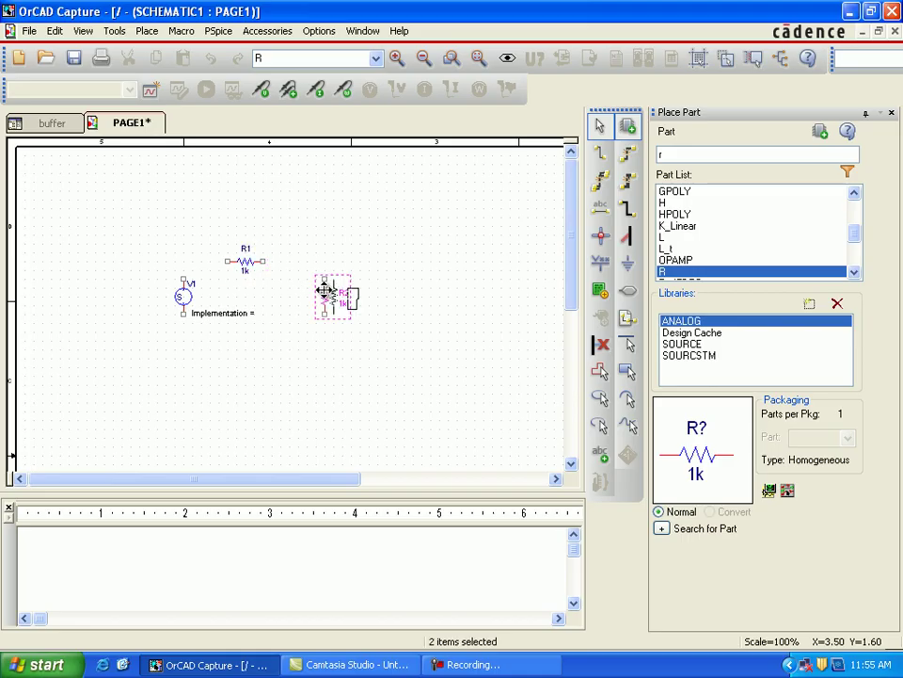
click(324, 291)
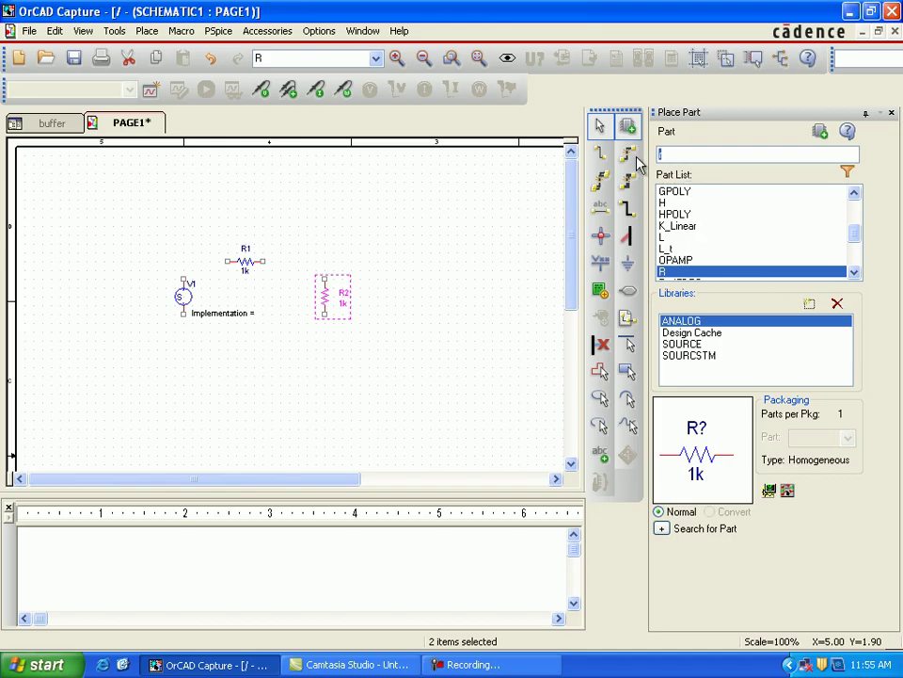
- Place a vertical C capacitor from the ANALOG library to the right of the vertical resistor and finish placing parts
text(c)
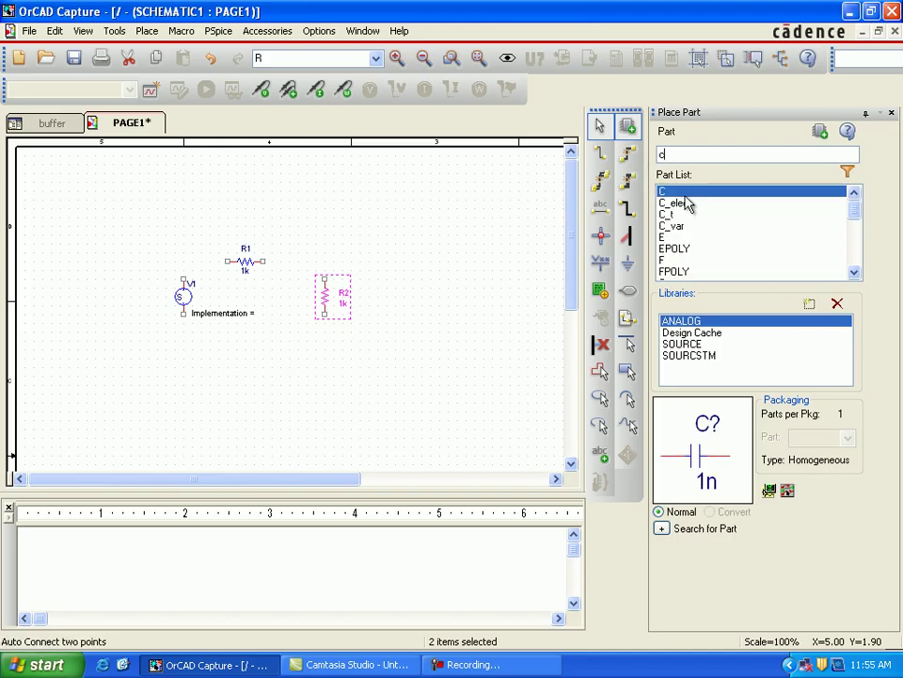
click(820, 133)
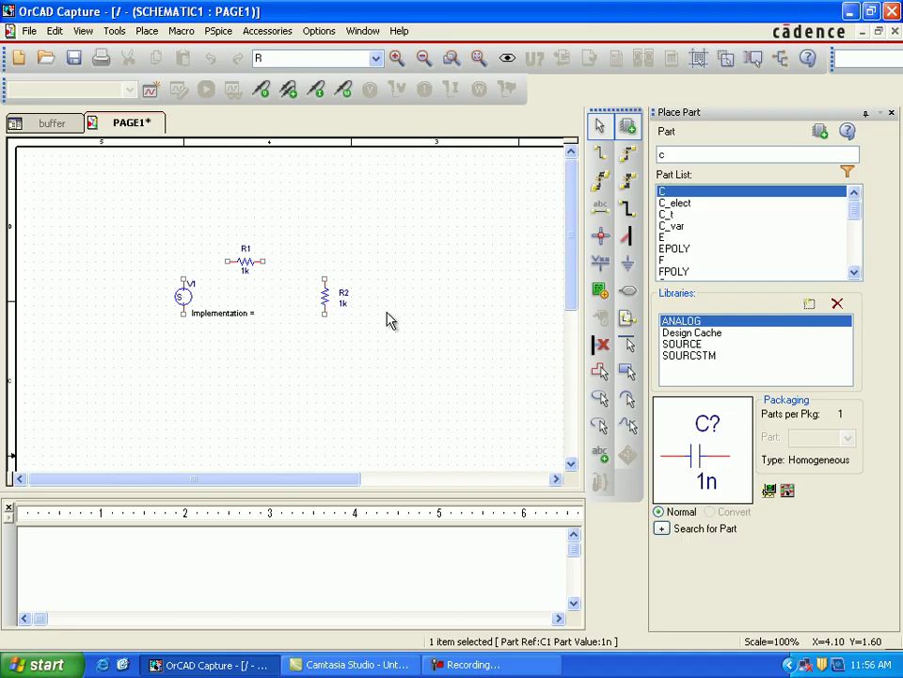
click(390, 320)
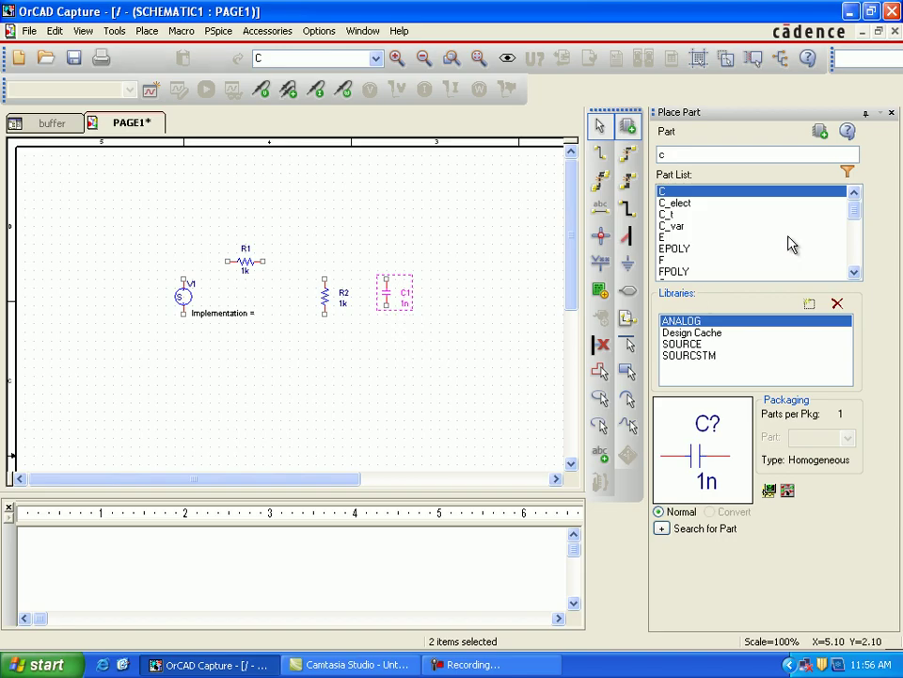
click(892, 114)
- Place a 0/CAPSYM ground symbol directly below the VSTIM source
click(886, 265)
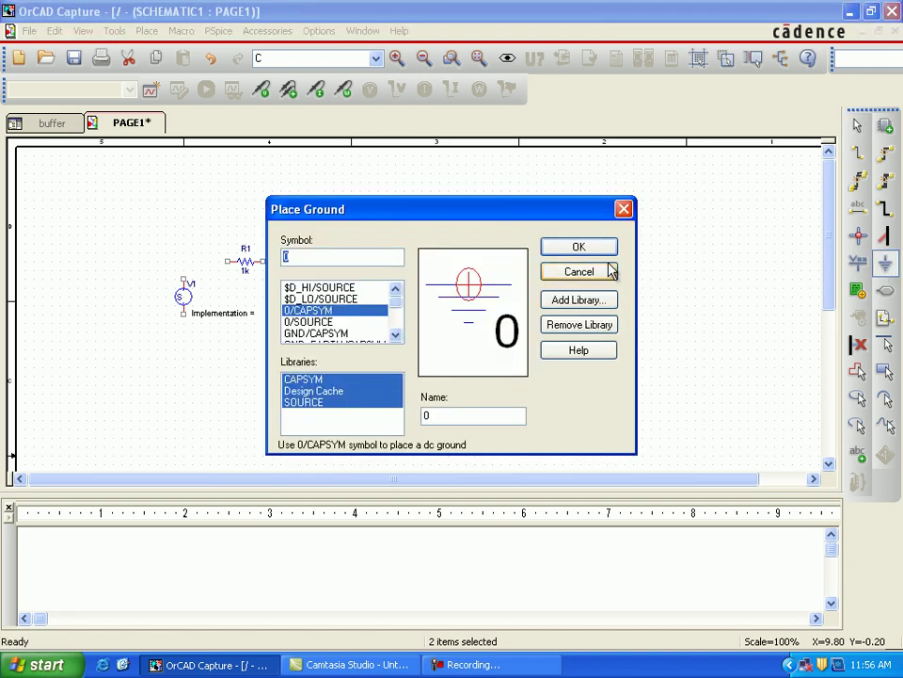
click(605, 250)
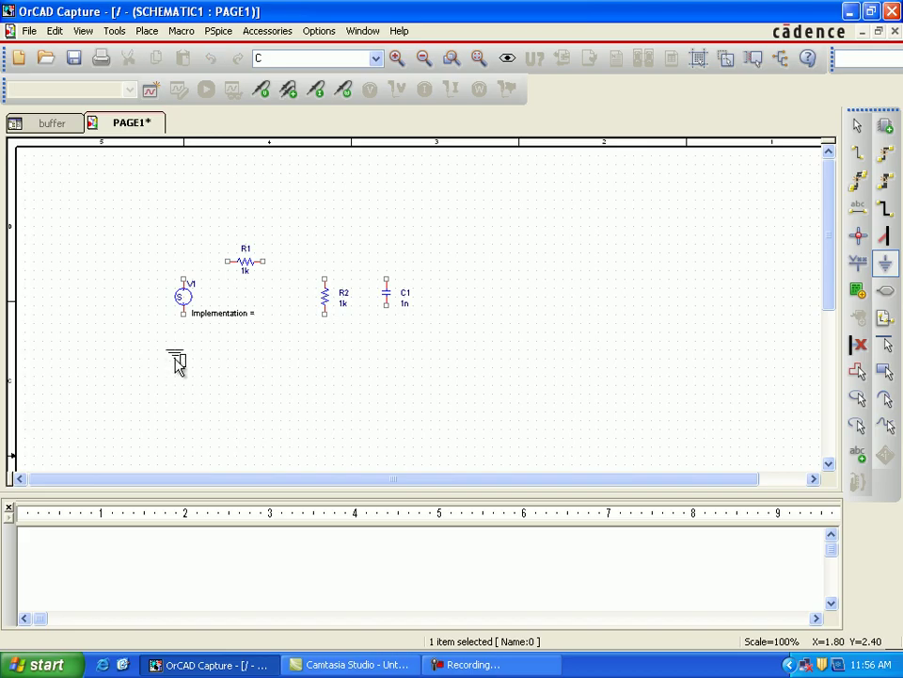
key(r)
click(185, 369)
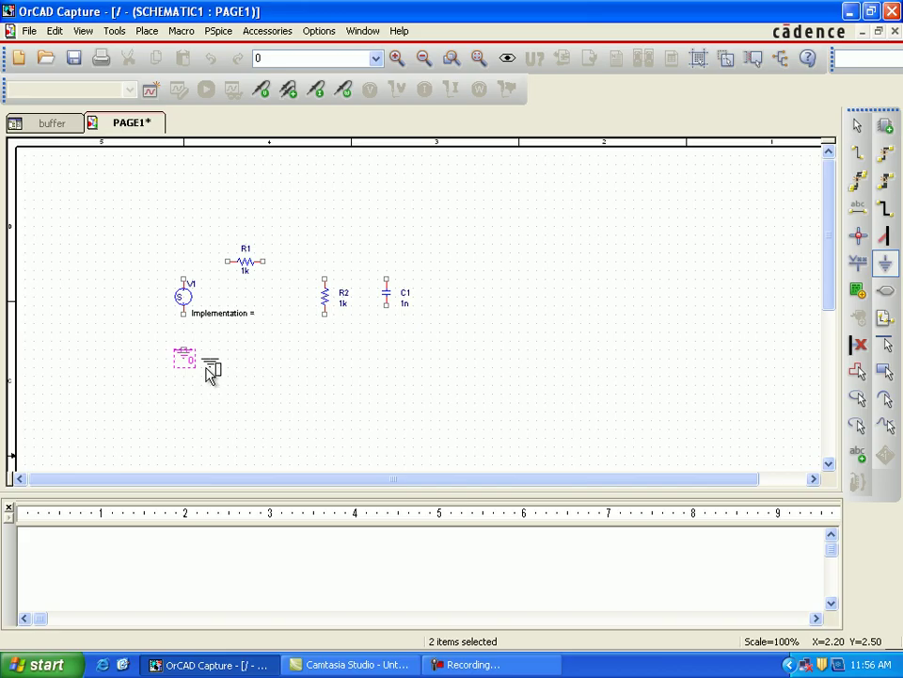
key(Escape)
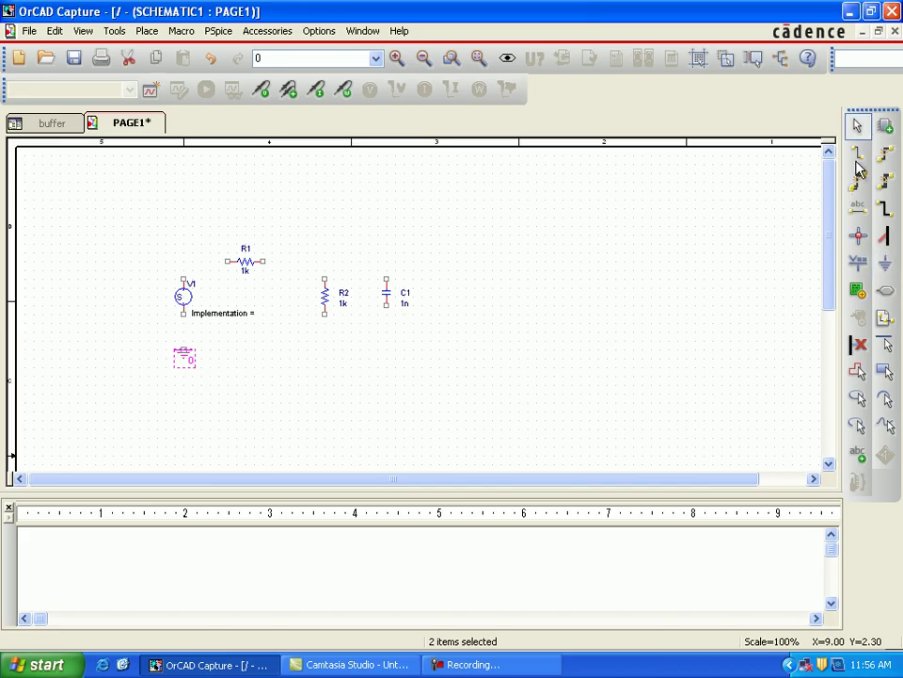
- Wire the lower pin of the VSTIM source to the ground symbol
click(858, 153)
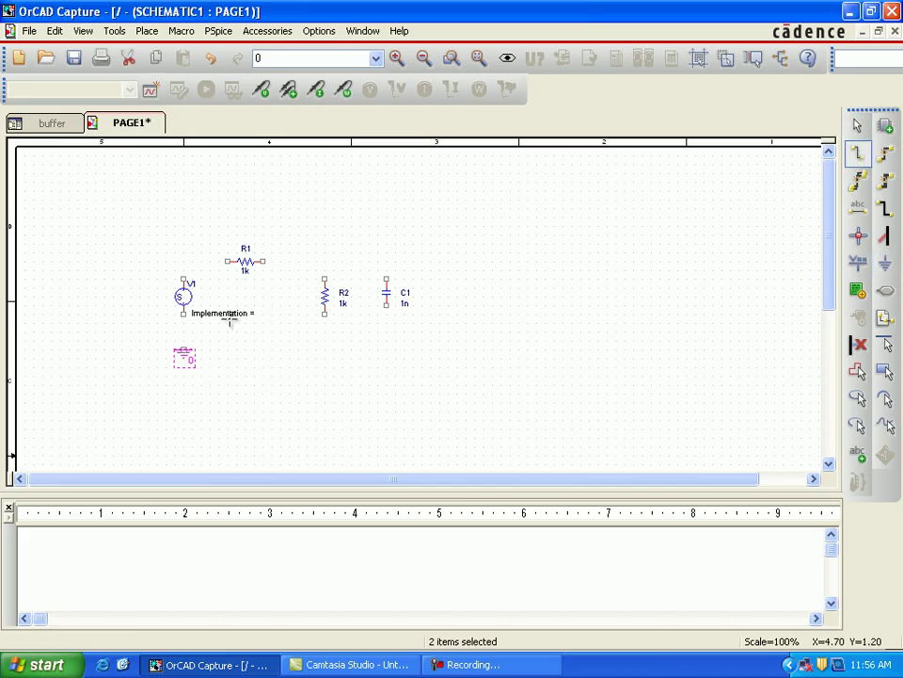
drag(181, 332, 182, 350)
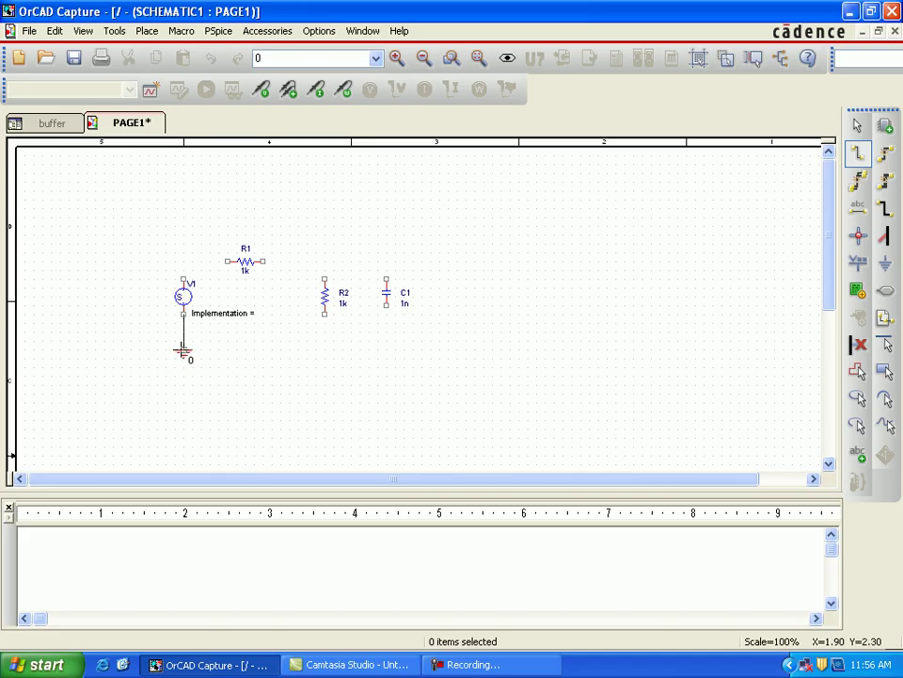
key(Escape)
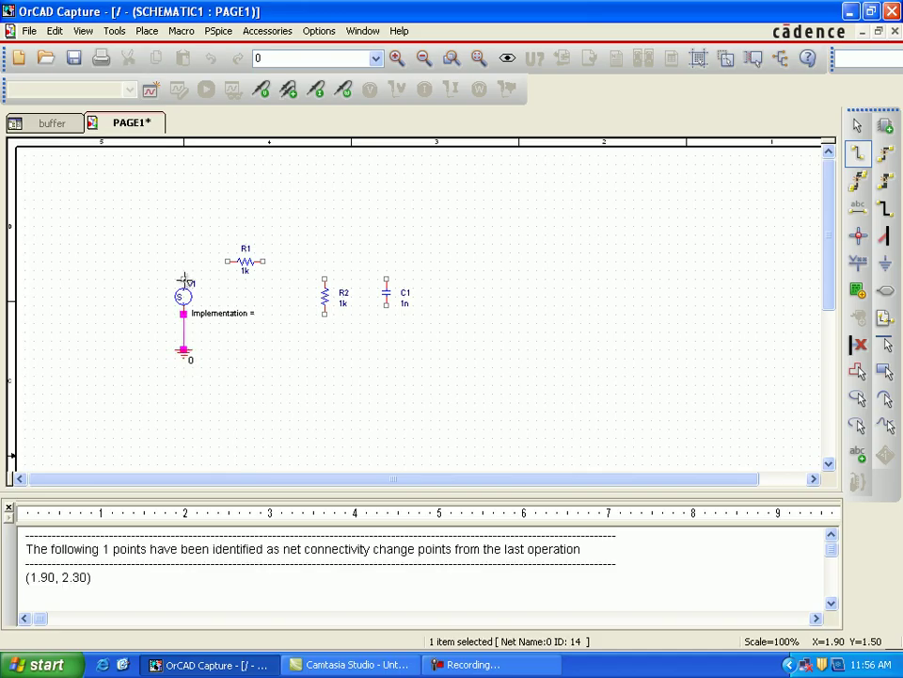
- Wire the VSTIM source's upper pin to the near end of R1, and R1's other end to the upper pin of R2
click(183, 277)
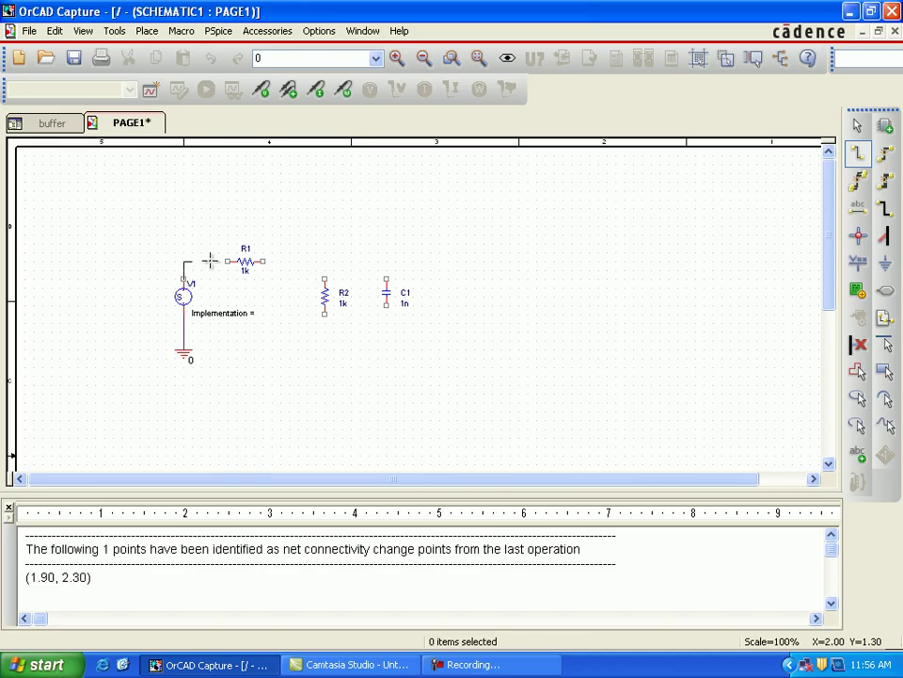
click(227, 260)
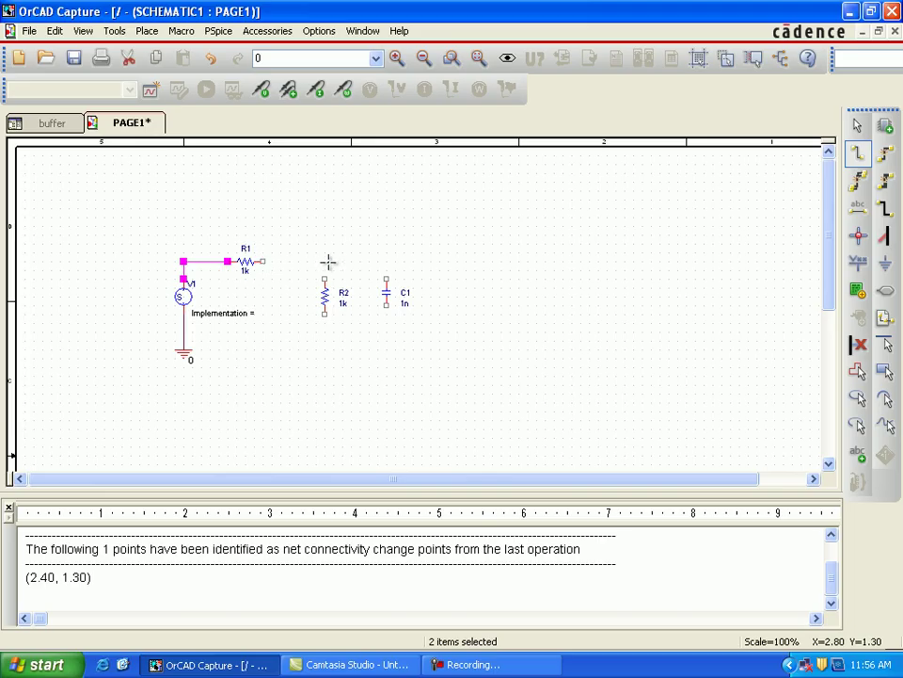
click(264, 261)
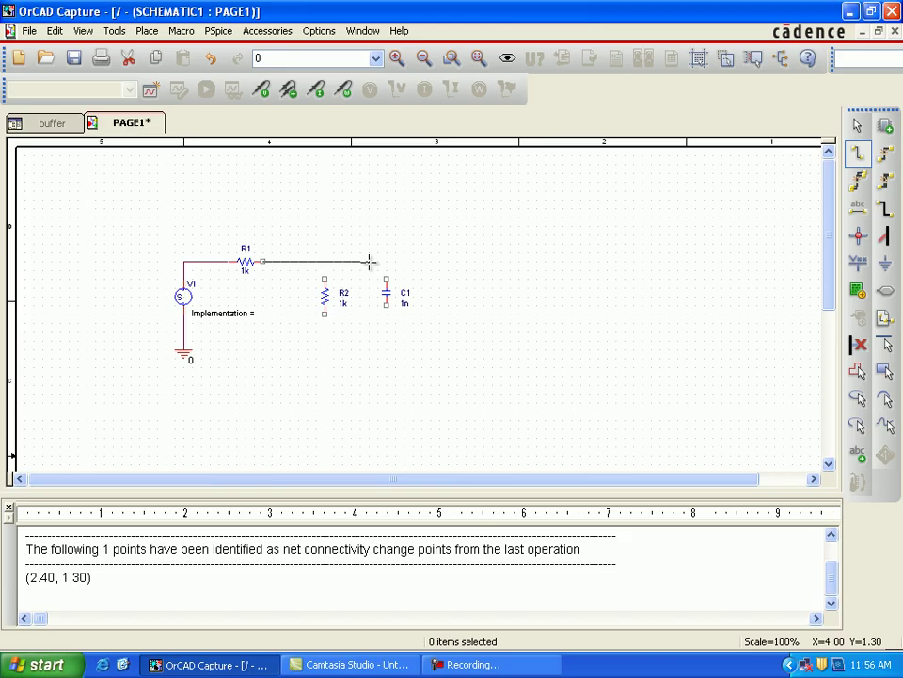
click(324, 280)
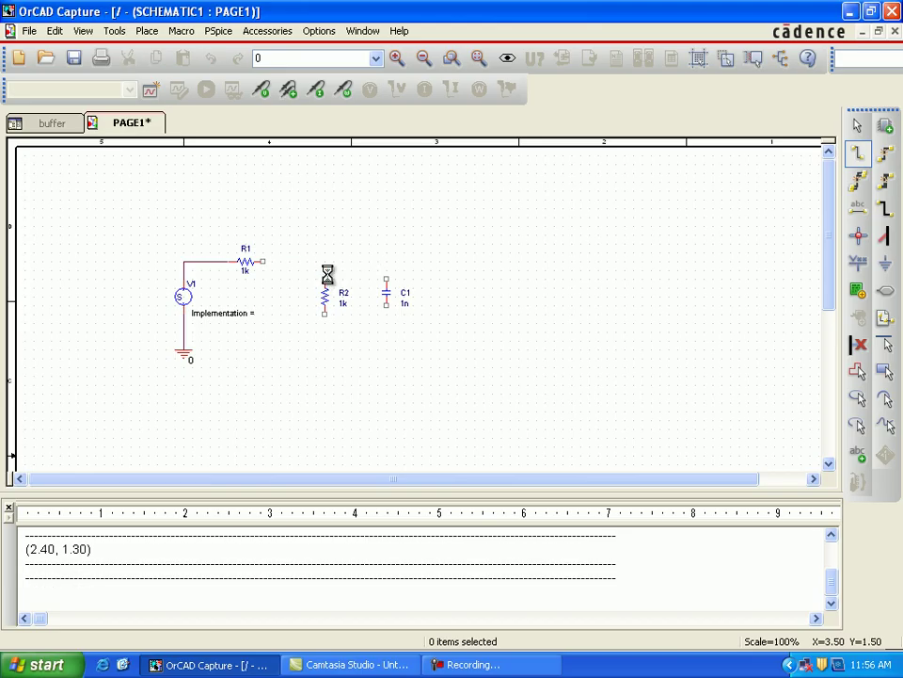
- Wire the R1–R2 node to the upper pin of C1, and C1's lower pin back to the source's ground wire
click(325, 260)
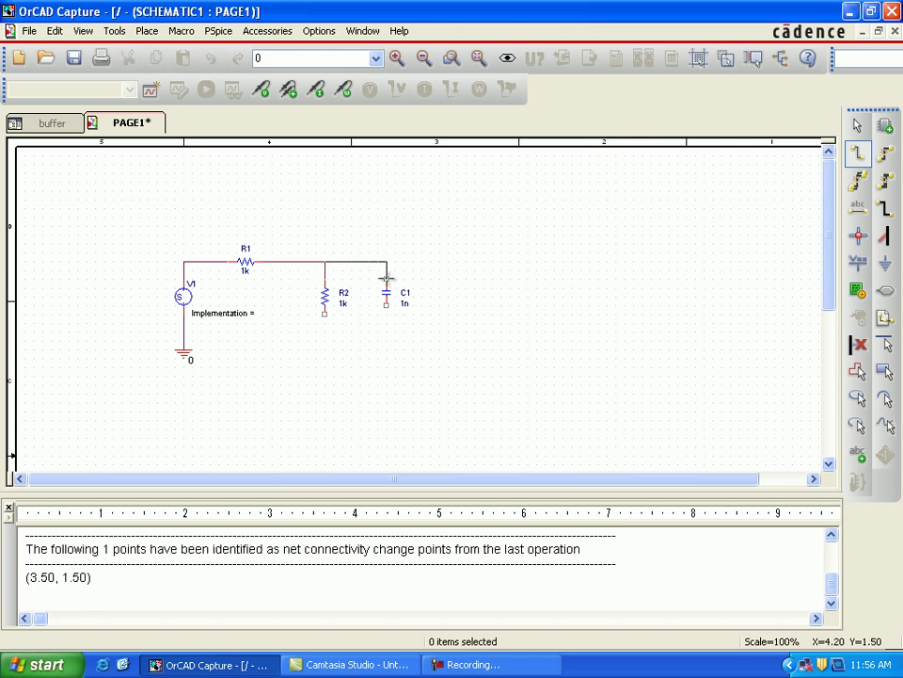
click(386, 279)
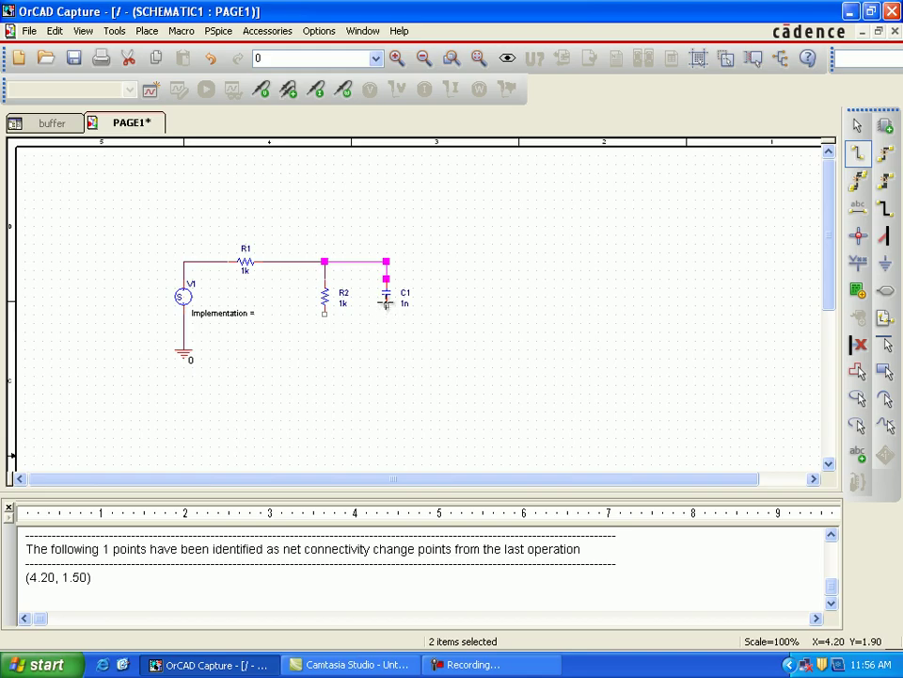
click(386, 306)
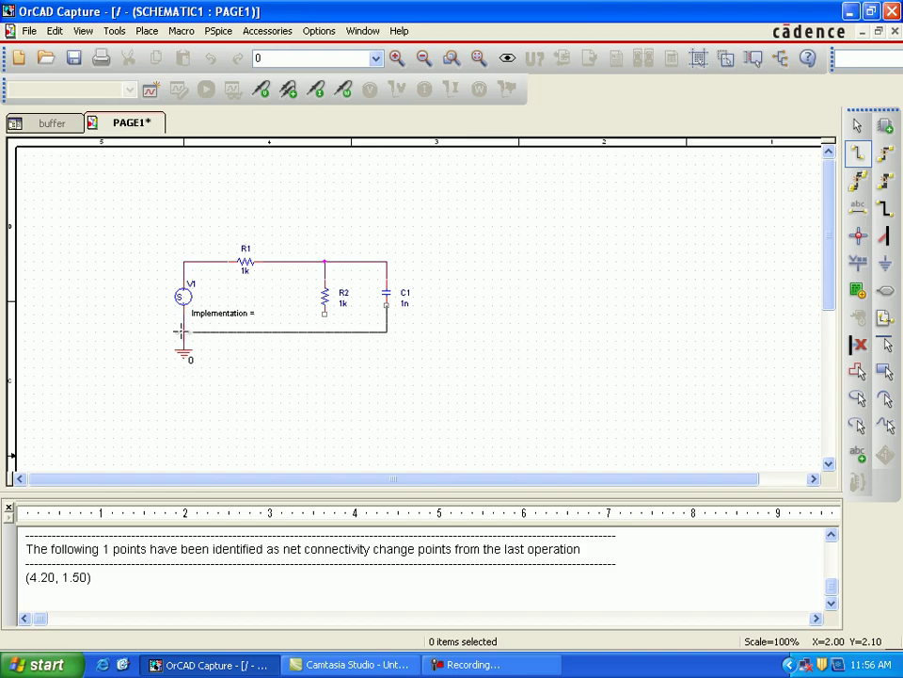
click(184, 330)
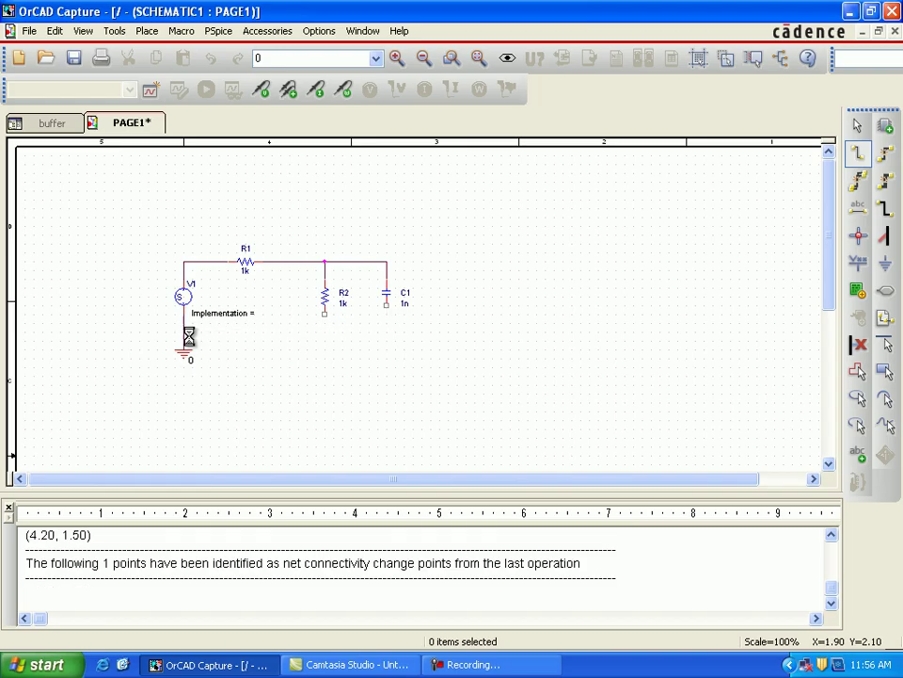
- Wire the lower pin of R2 to the ground return wire below it and finish wiring
click(323, 326)
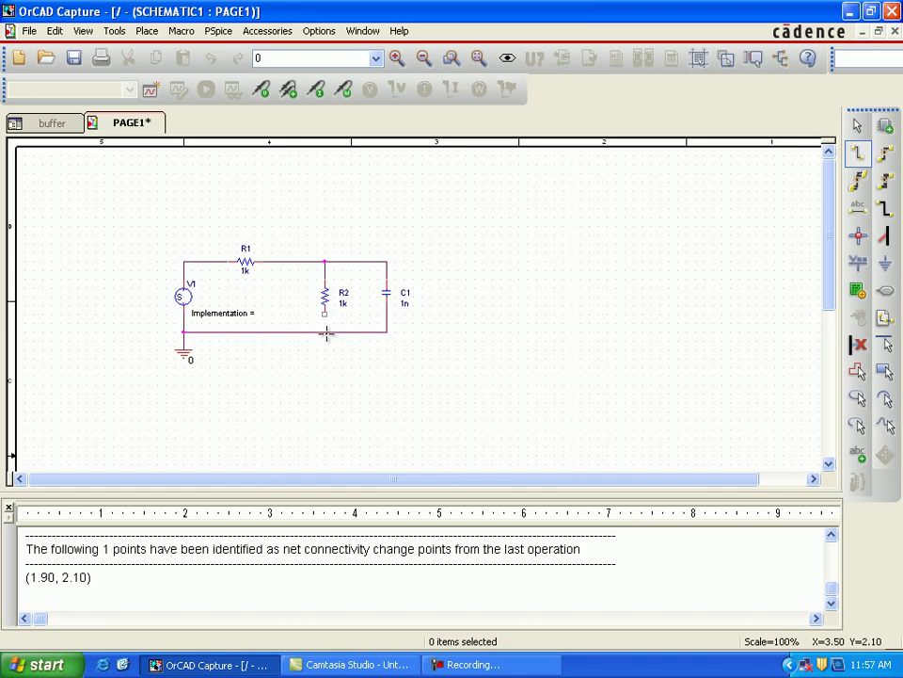
click(325, 324)
key(Escape)
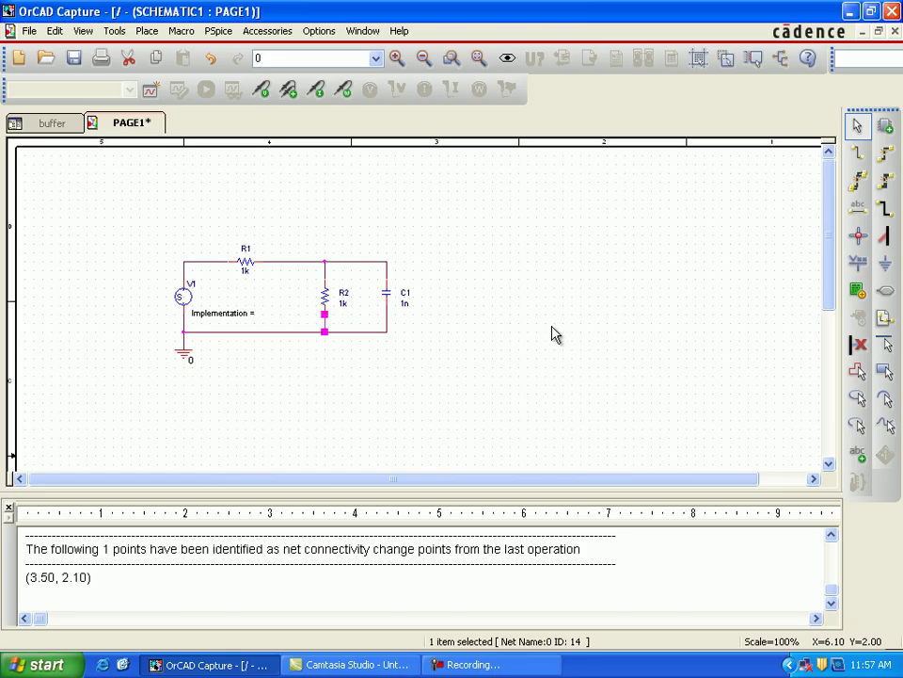
click(553, 334)
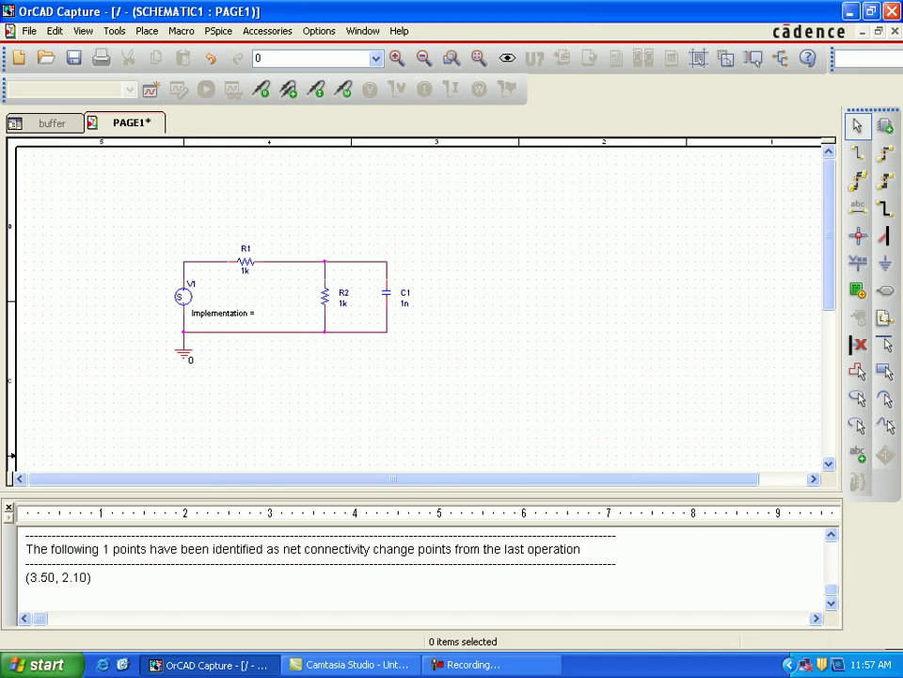
- Change the capacitor's part reference to CAP1
click(405, 293)
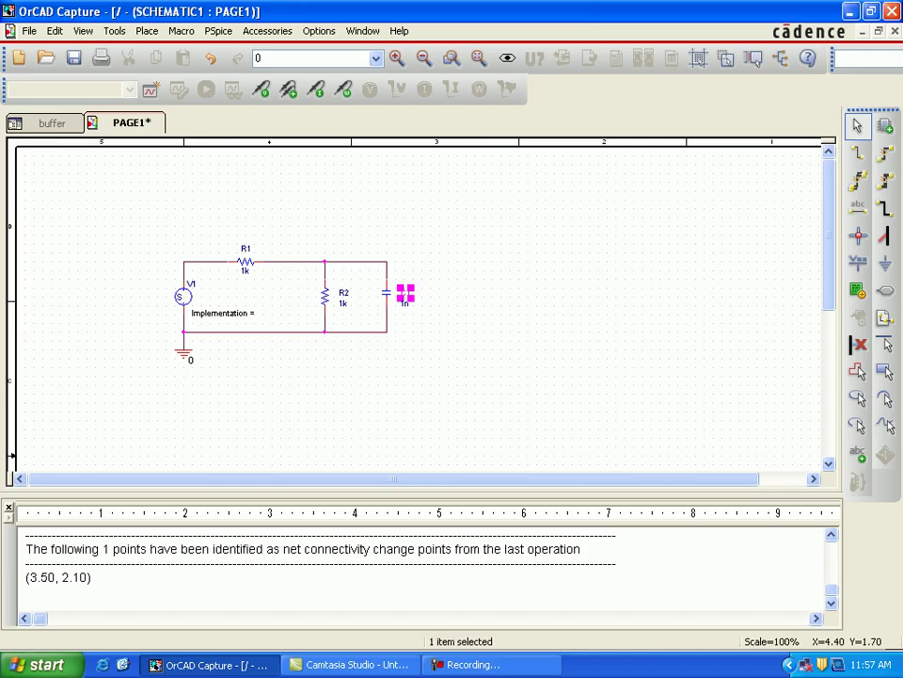
double_click(405, 293)
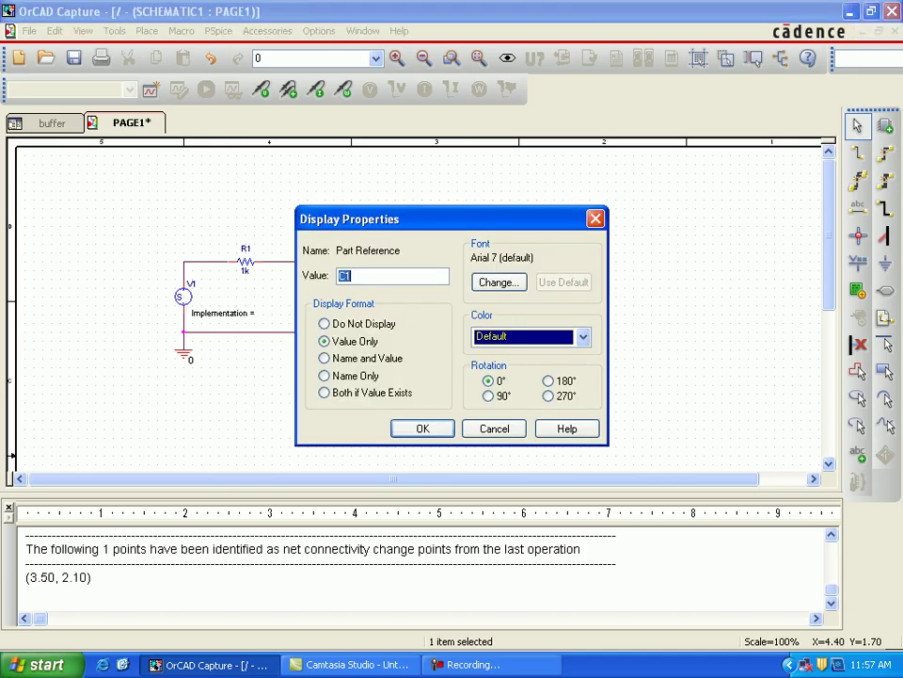
text(CAP1)
key(Return)
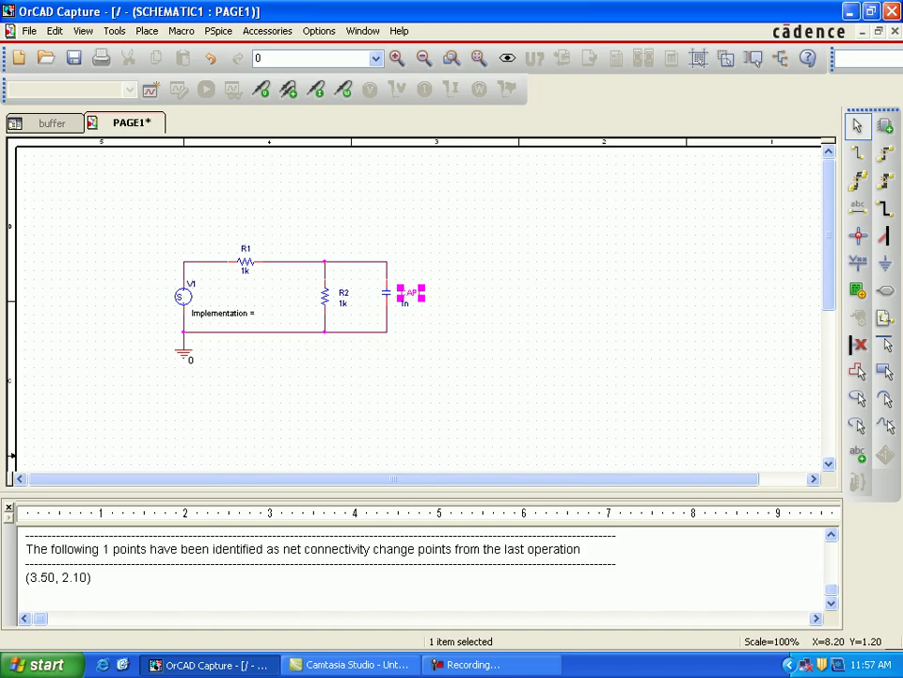
- Place a net alias named IN on the wire between the VSTIM source and R1
key(n)
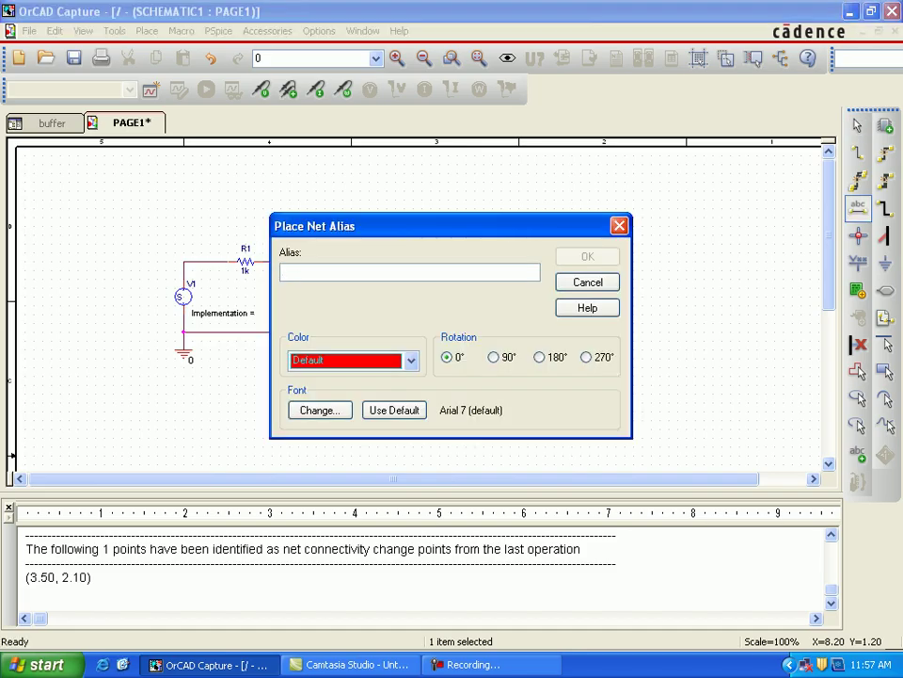
text(IN)
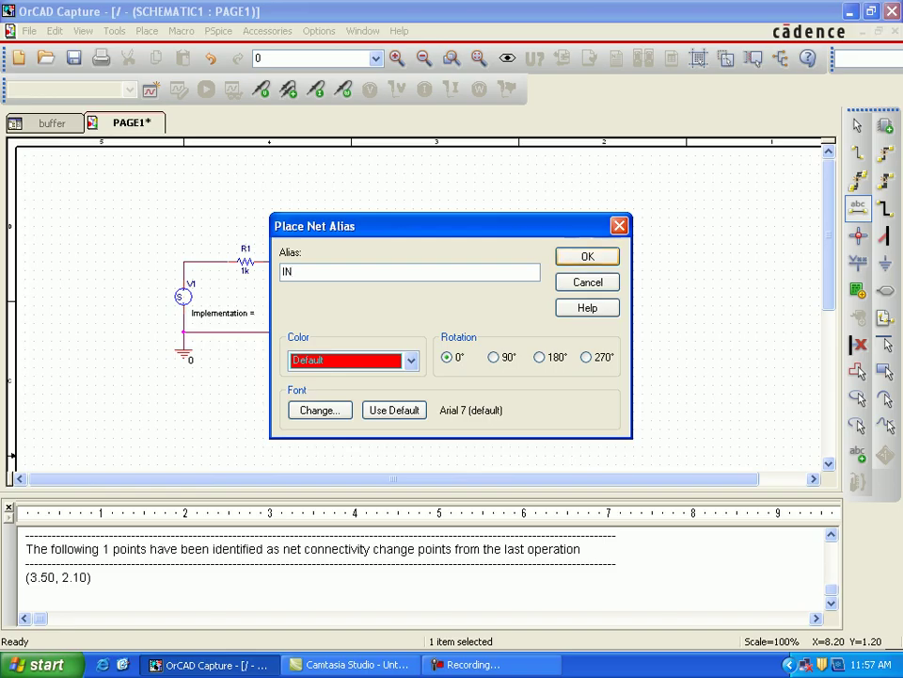
key(Return)
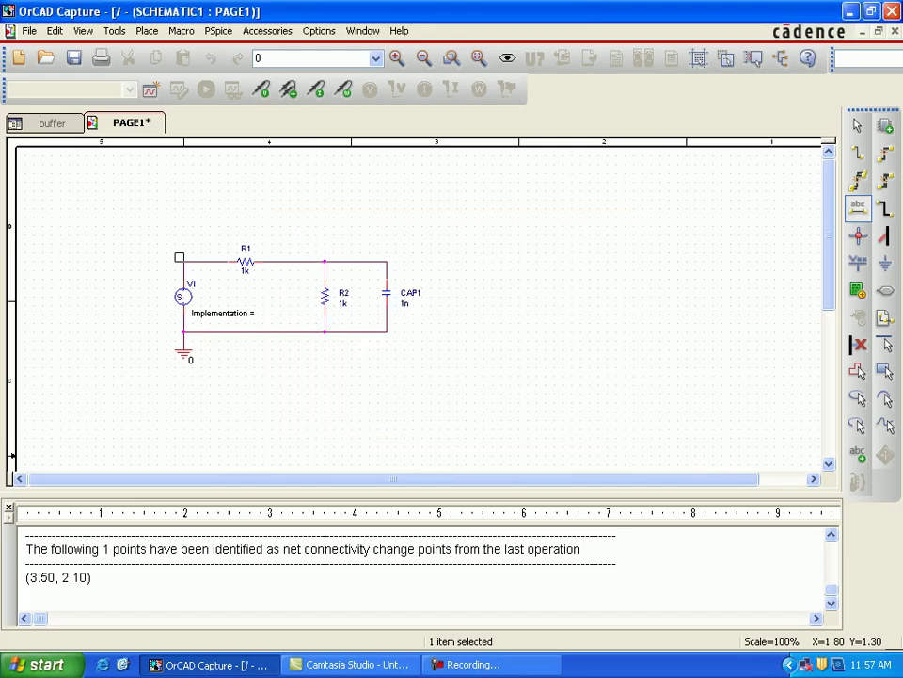
click(196, 256)
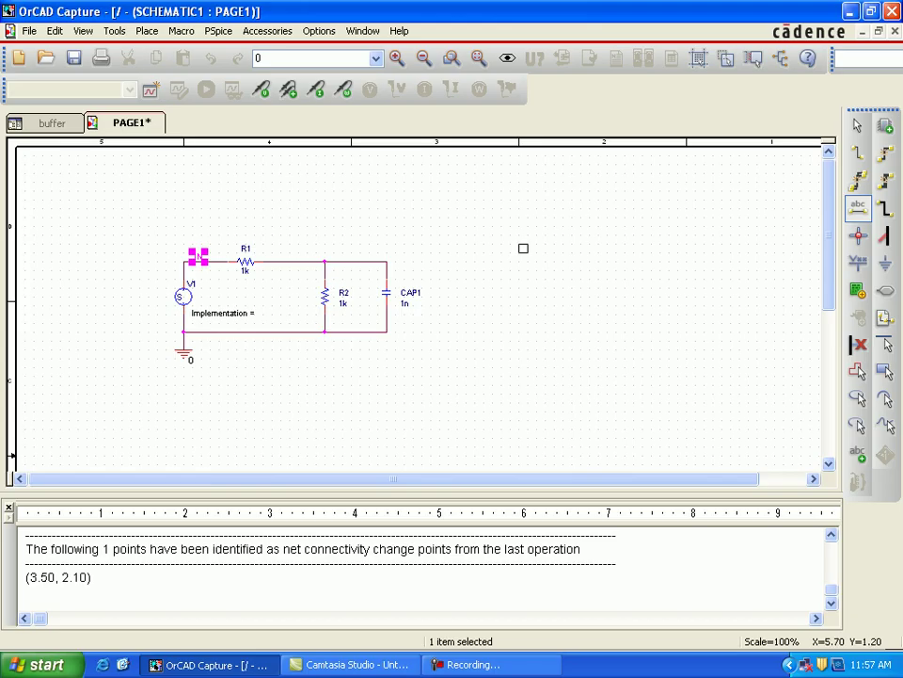
- Place a net alias named OUT on the wire above the capacitor and finish placing aliases
click(857, 206)
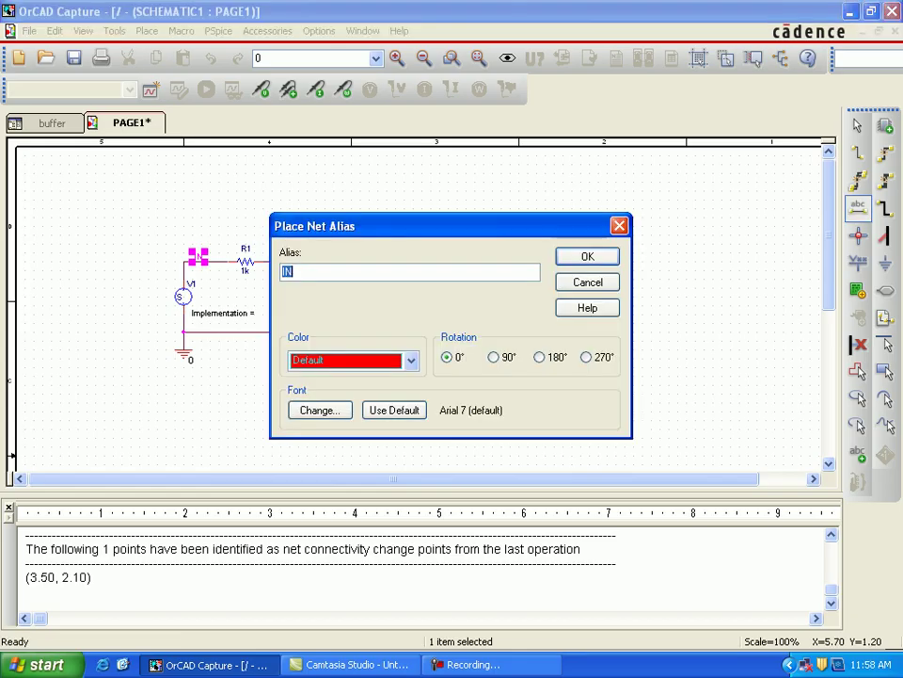
text(0)
text(UT)
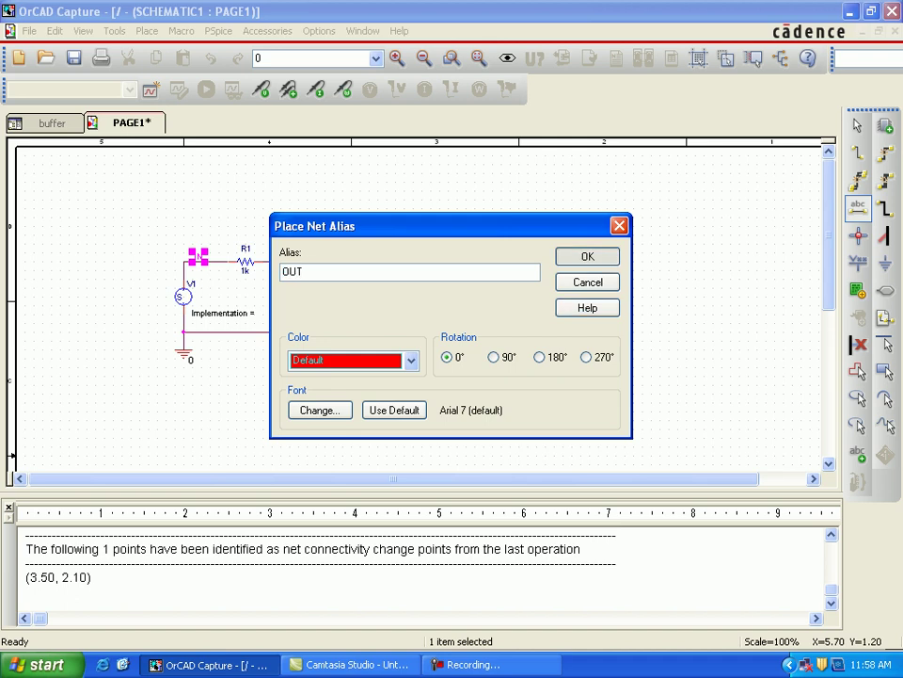
click(587, 256)
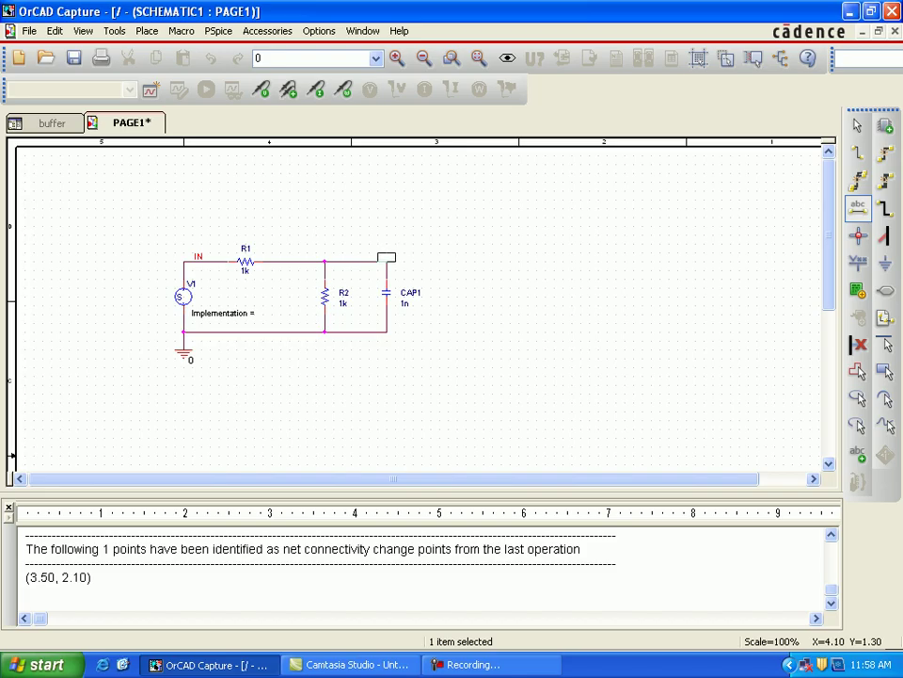
click(377, 260)
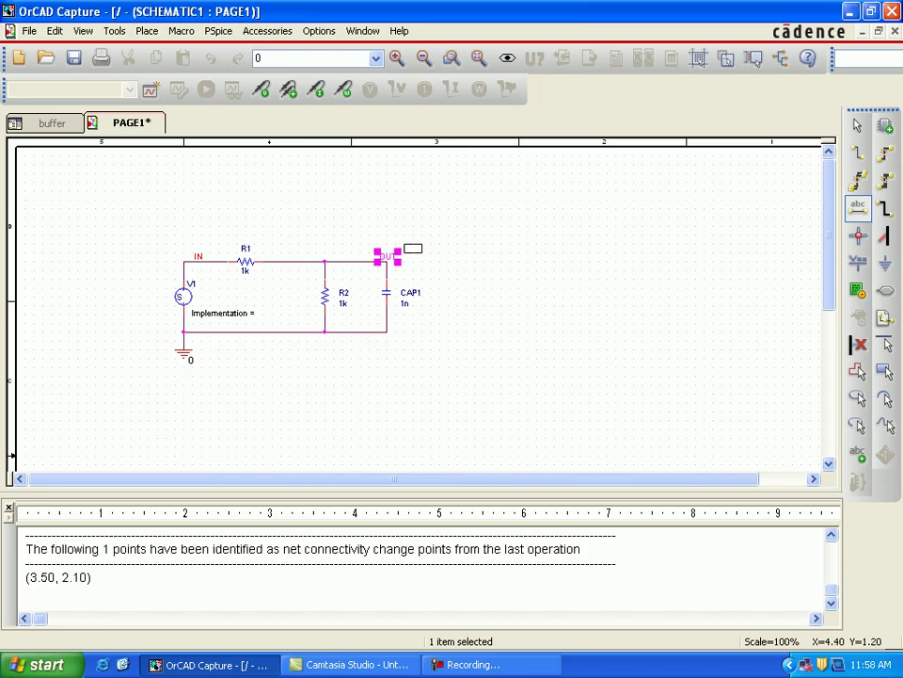
key(Escape)
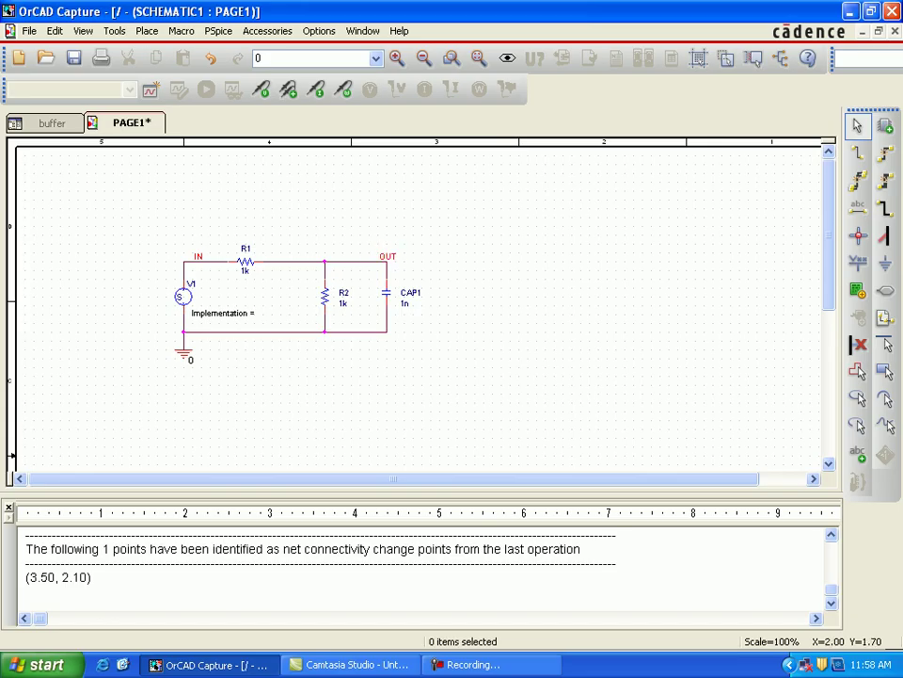
- Edit the PSpice stimulus of source V1 and create a new analog PULSE stimulus named MYPULSE
click(182, 297)
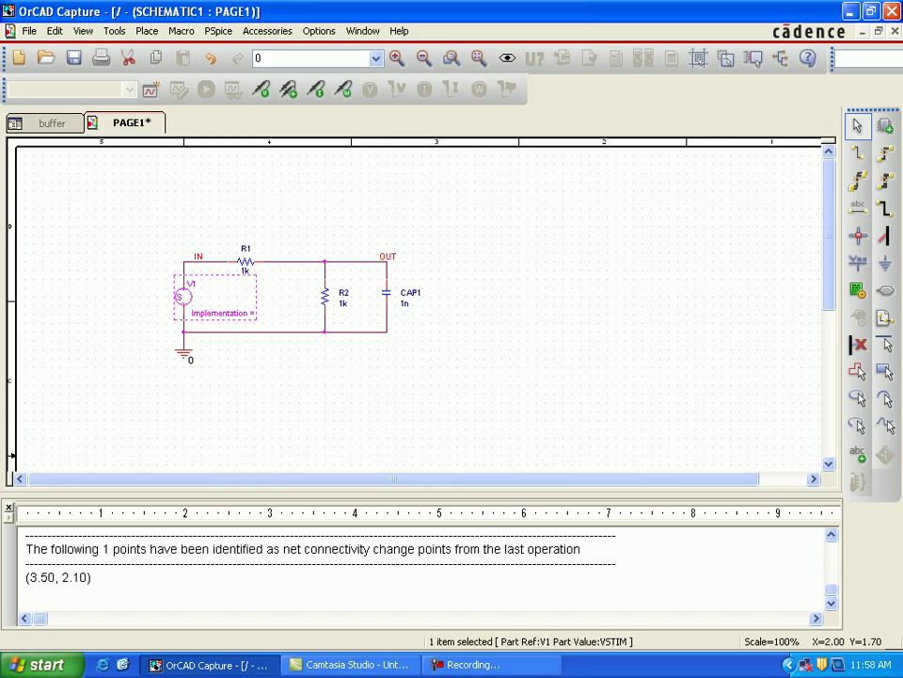
right_click(189, 296)
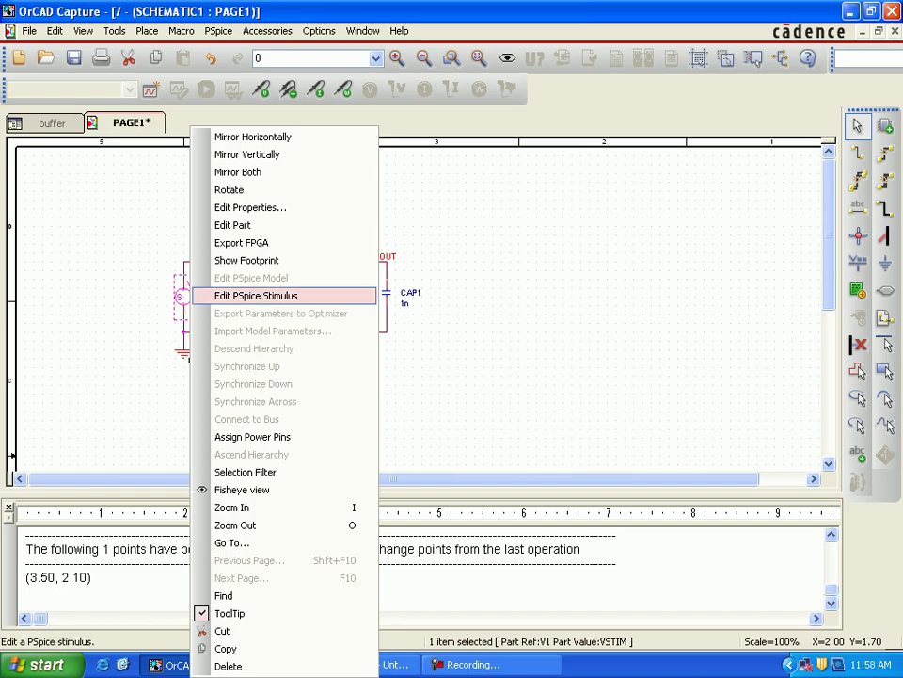
click(244, 295)
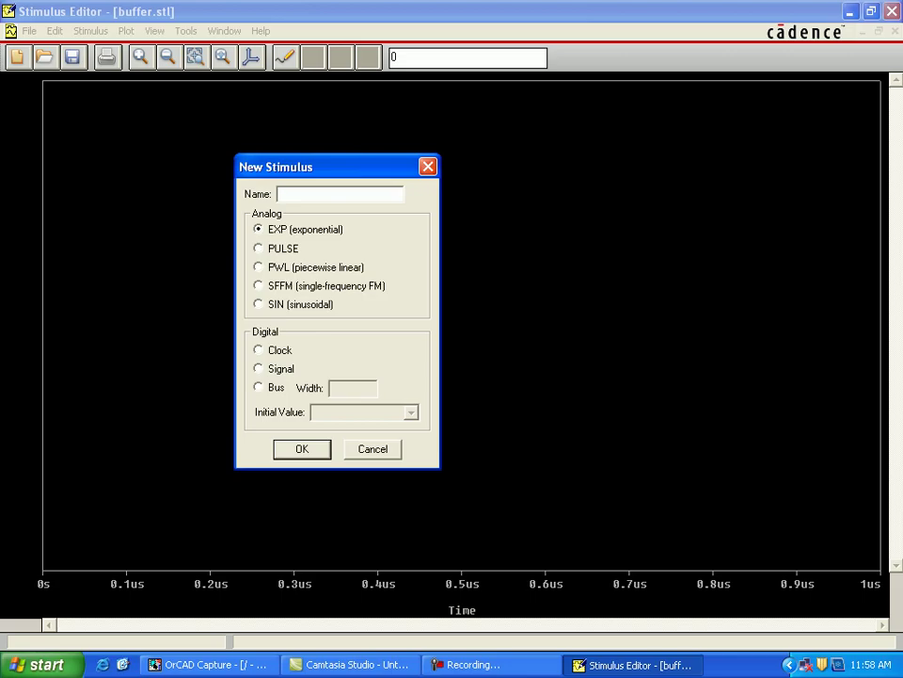
text(MYPULSE)
click(258, 248)
click(302, 449)
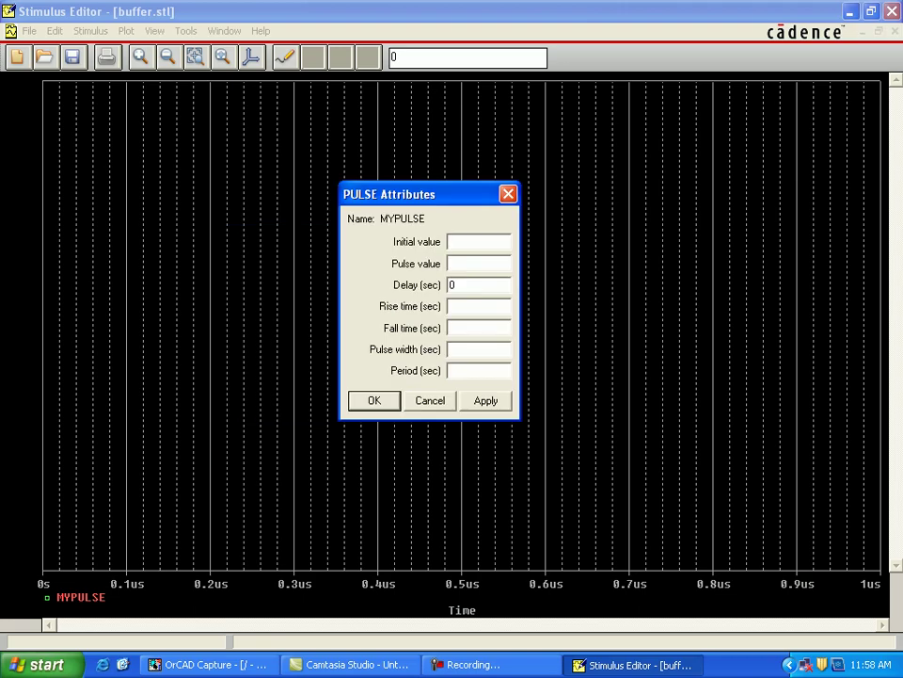
- Set the MYPULSE initial value to 0, pulse value to 1 and delay to 100n
text(0)
key(Tab)
text(1)
click(454, 285)
key(BackSpace)
text(100n)
- Set the MYPULSE rise time to 10n, fall time to 1u, pulse width to 1 and period to 2, and accept the attributes
click(449, 306)
text(10n)
text(1)
text(u)
key(Tab)
text(1)
key(Tab)
text(2)
key(Return)
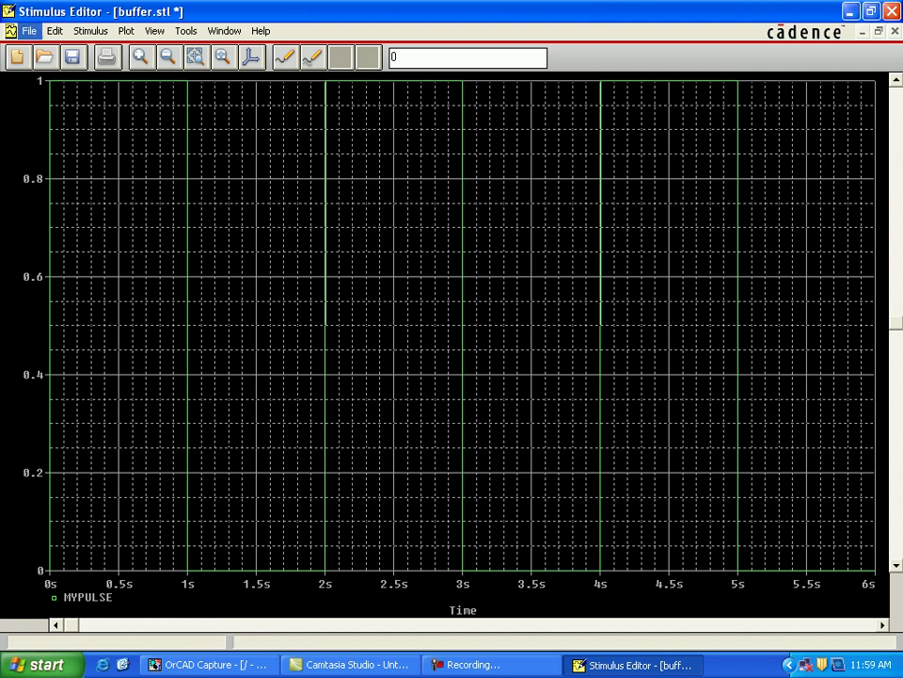
- Save the buffer.stl stimulus library and close the Stimulus Editor to return to the schematic
click(29, 30)
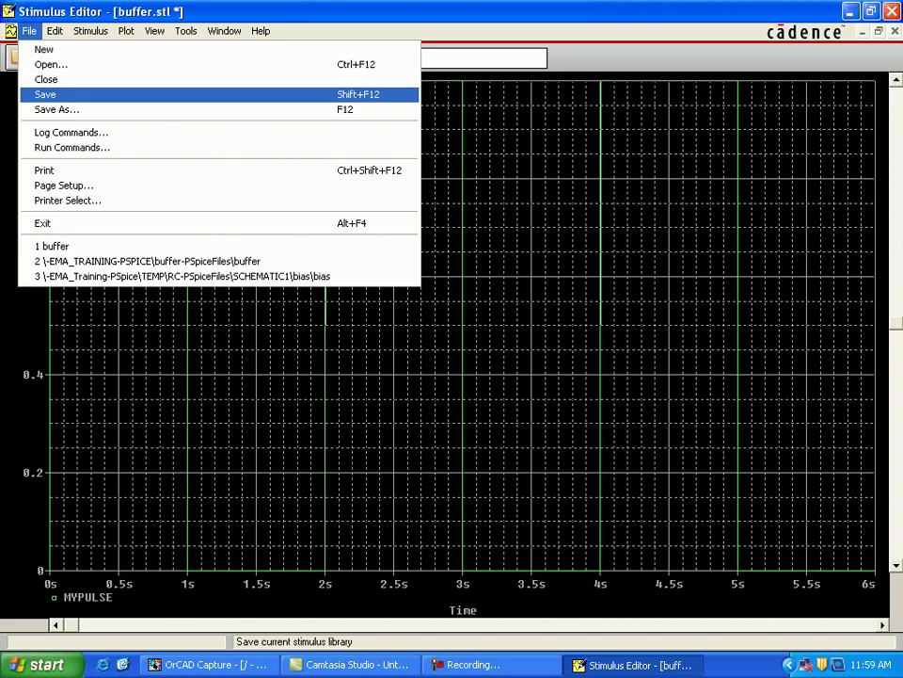
click(45, 95)
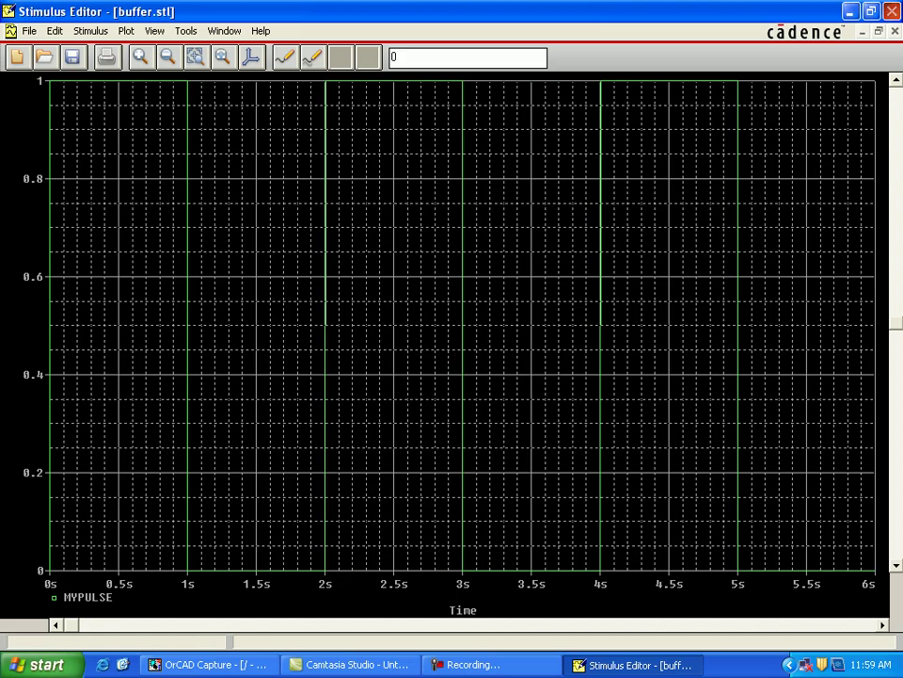
key(alt+F4)
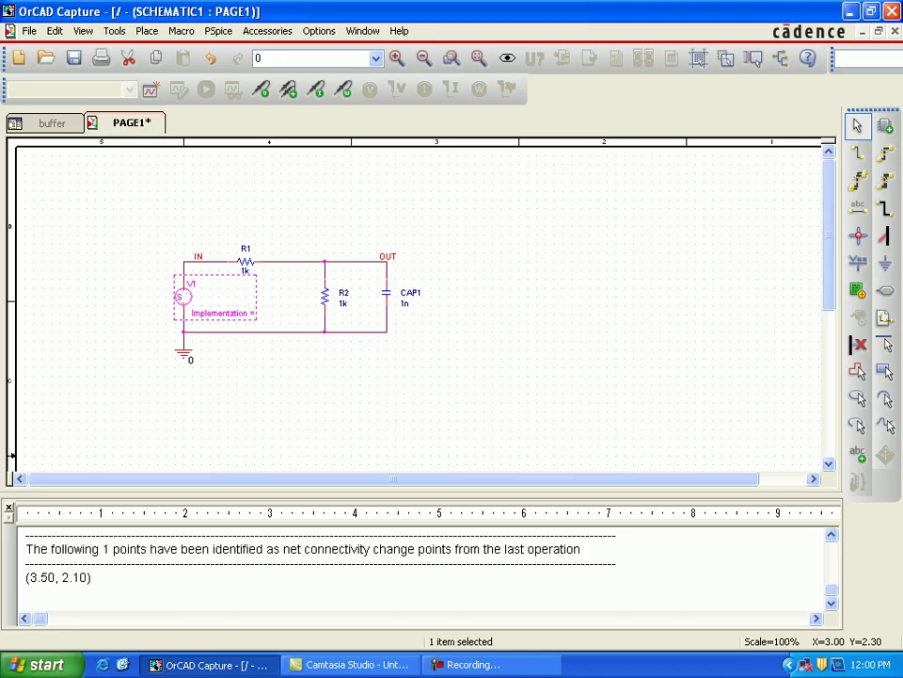
- Create a new PSpice simulation profile named Lab7_1 that inherits from none
key(Left)
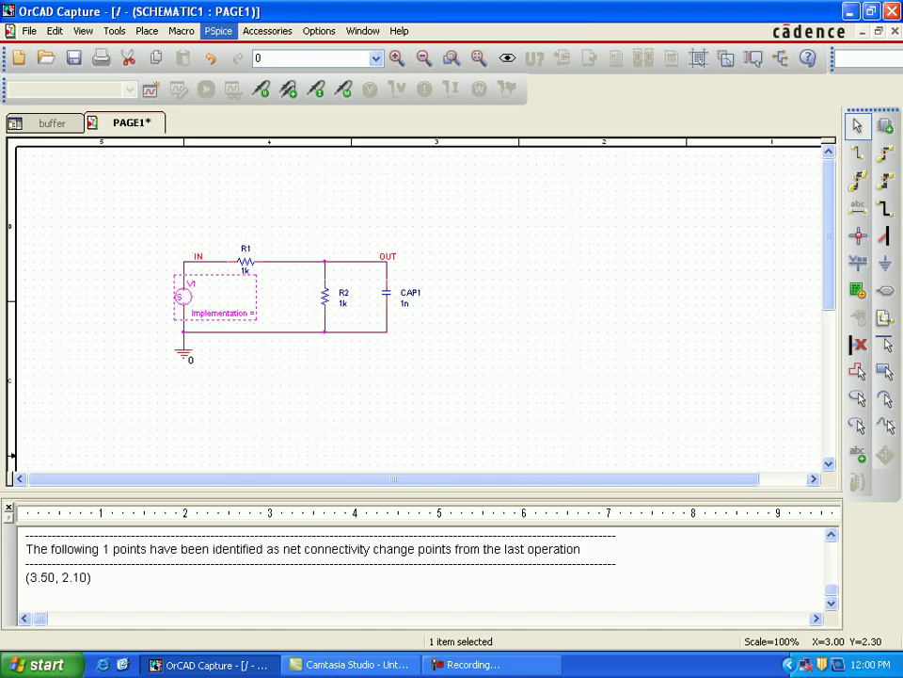
key(Down)
key(Return)
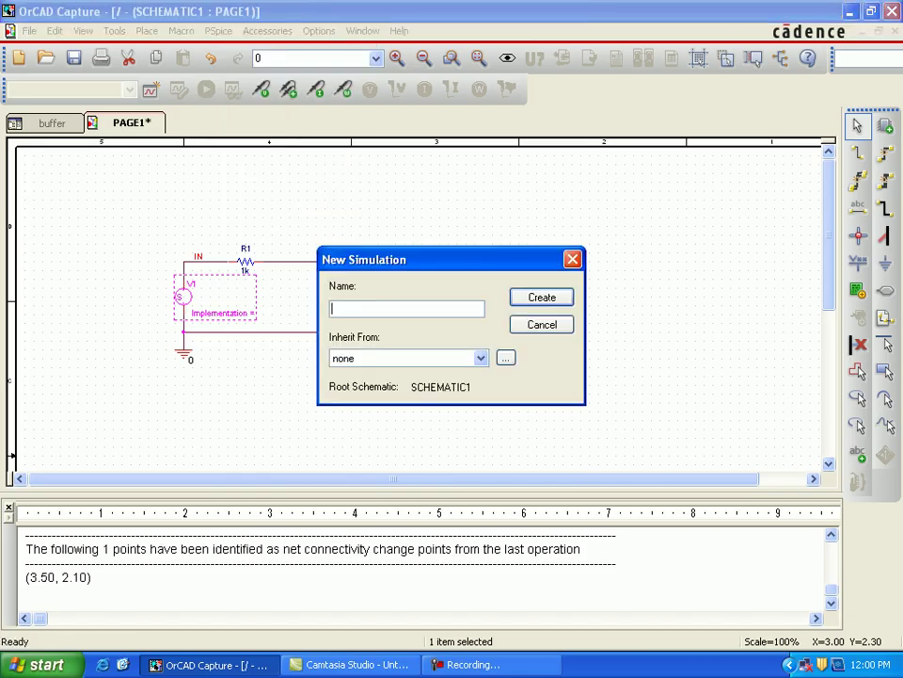
text(Lab7_1)
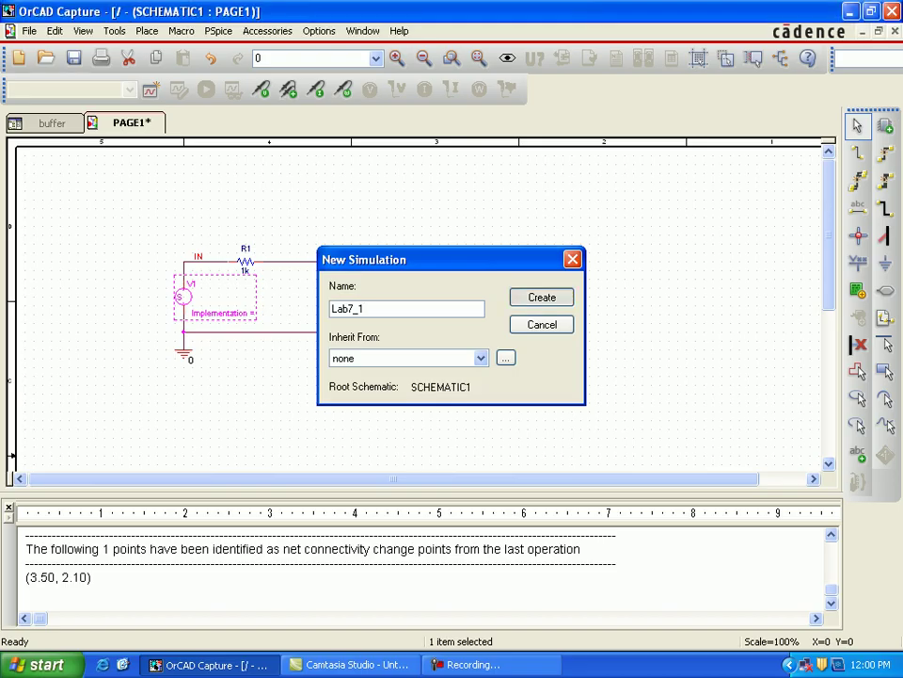
key(Return)
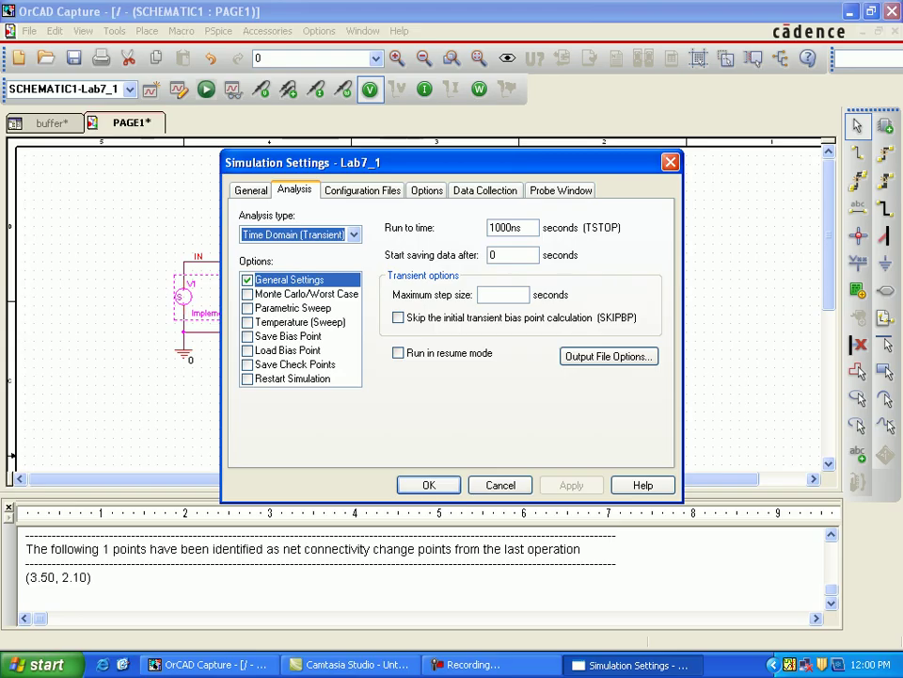
- Set the transient analysis run time to 5us and start browsing for a stimulus file in the profile's configuration files
drag(488, 228, 516, 228)
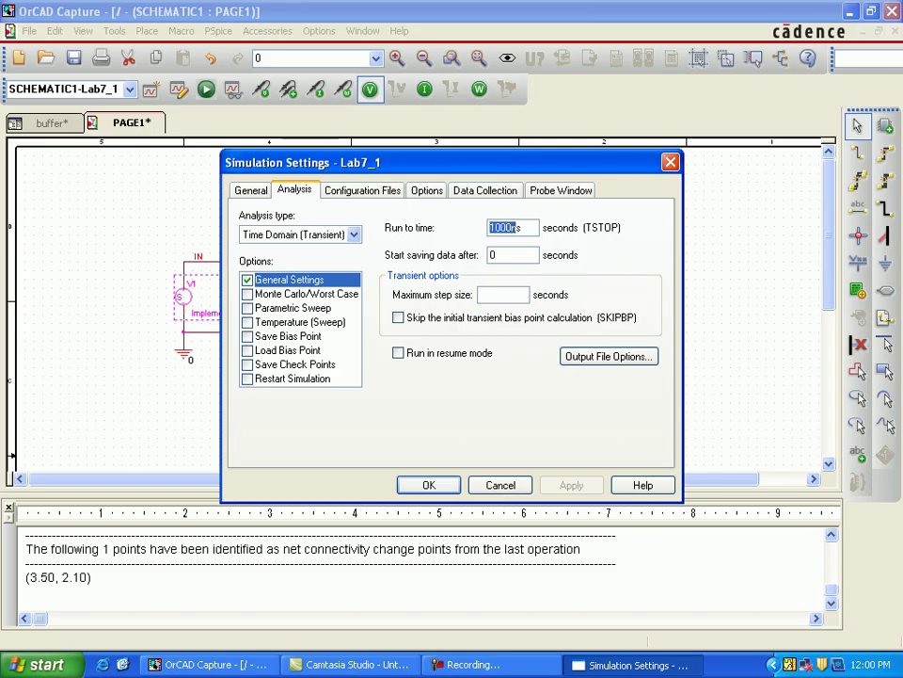
text(5us)
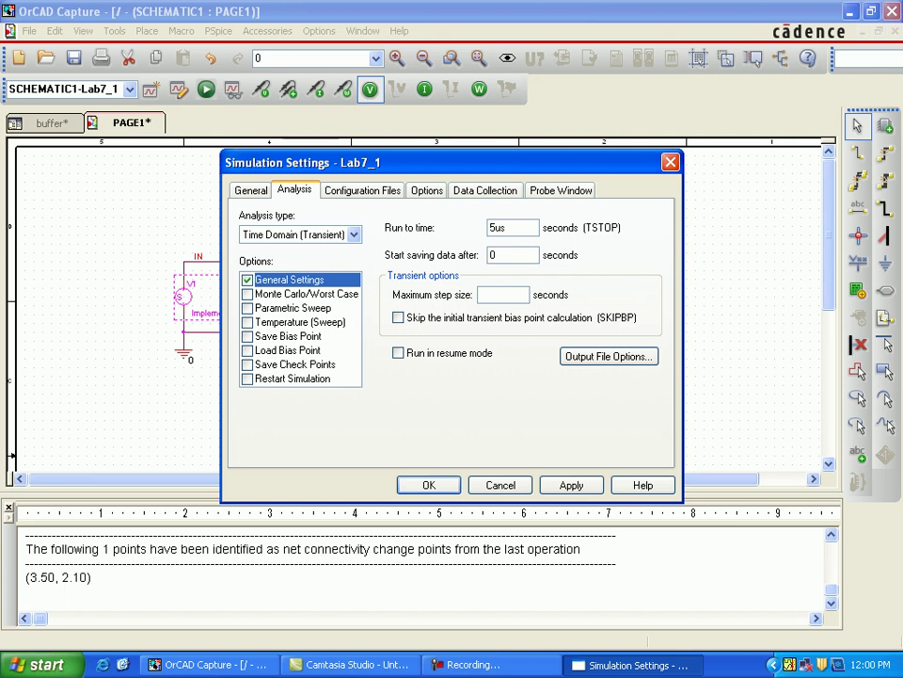
key(ctrl+Tab)
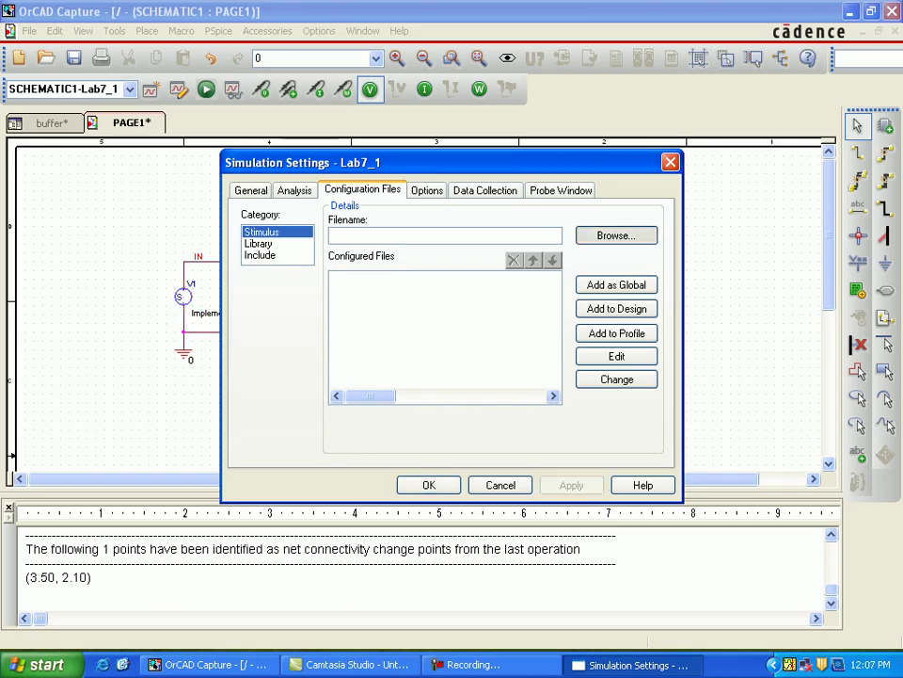
click(616, 235)
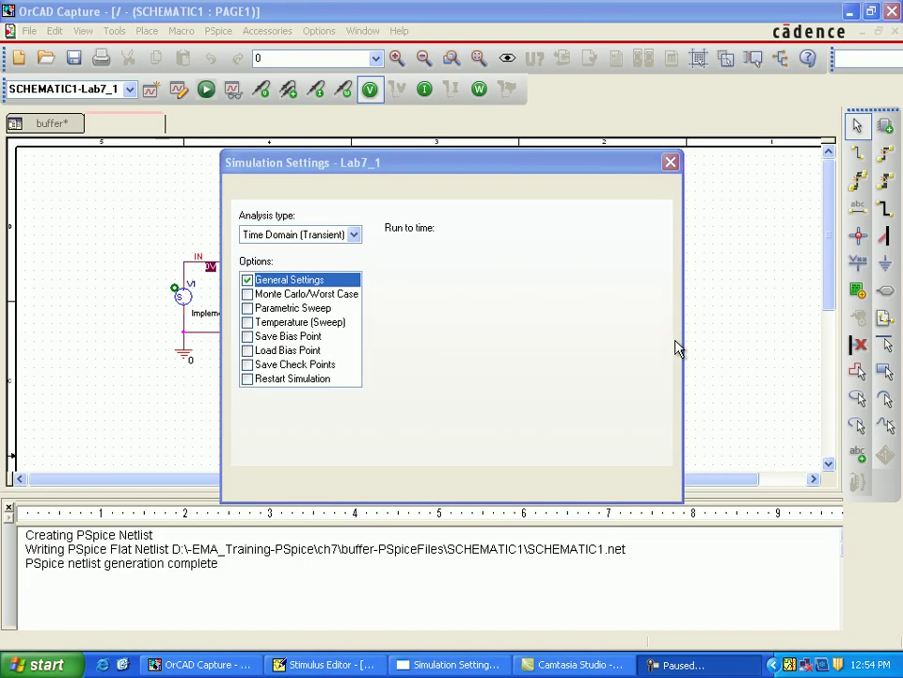
- Check the full path of the configured stimulus file lab7_1.stl in the Lab7_1 configuration files and accept the simulation settings
click(362, 195)
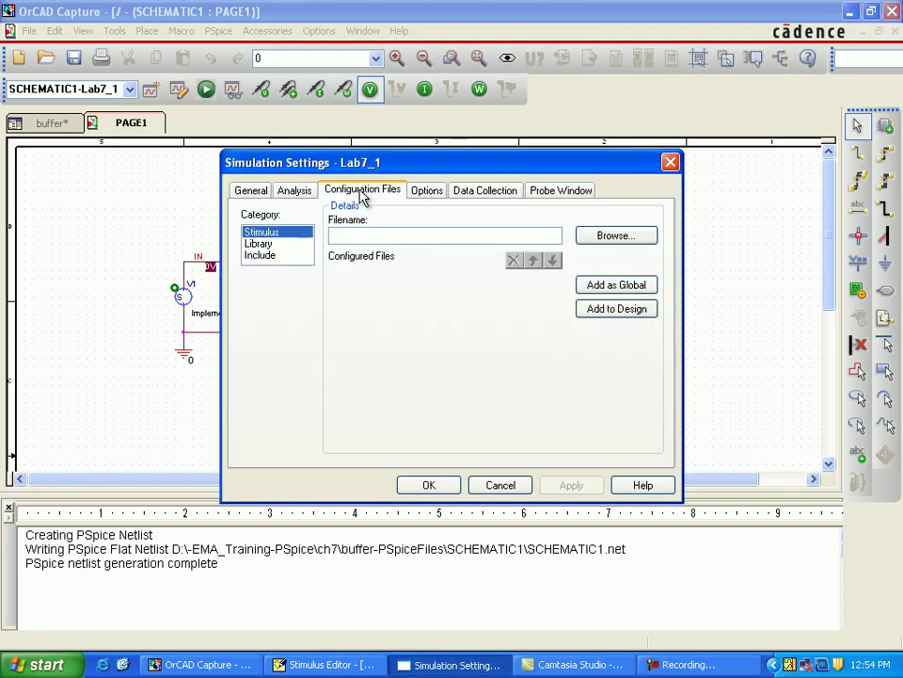
click(375, 284)
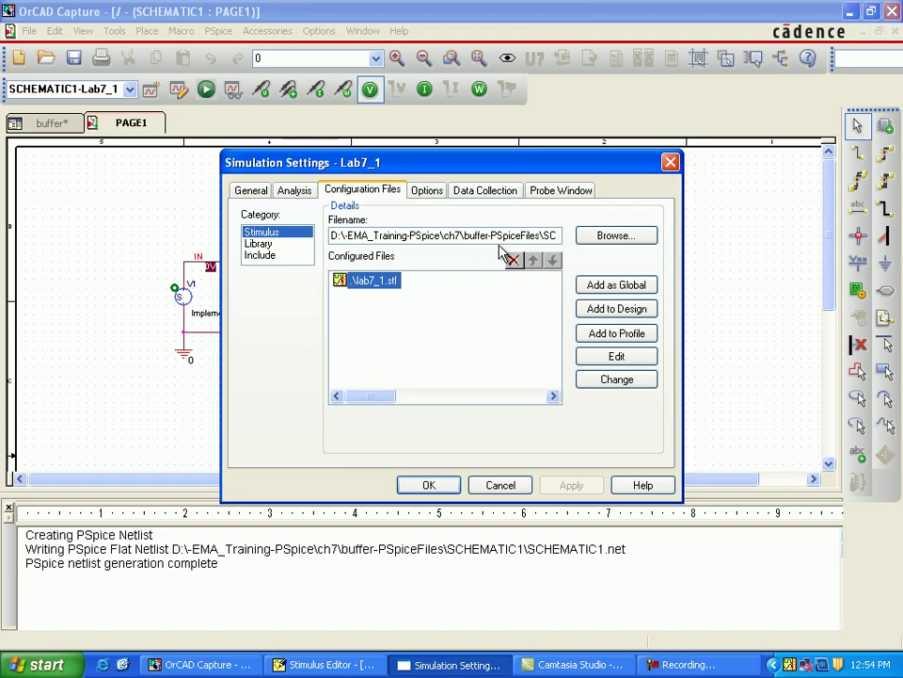
click(530, 235)
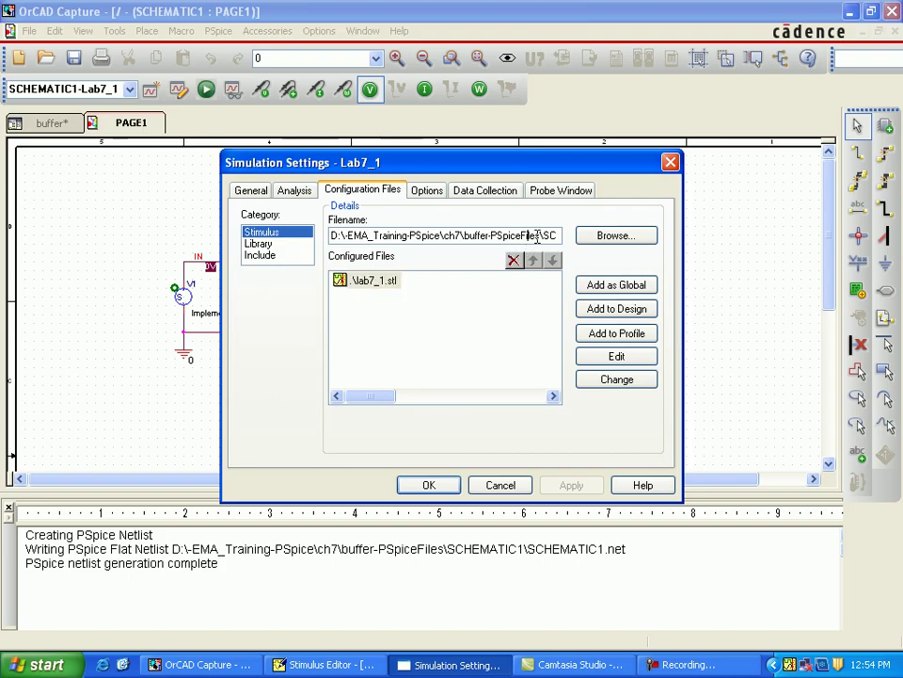
key(Right)
key(Right)
key(Right)
key(Right)
key(Right)
key(Right)
key(Right)
key(Right)
key(Right)
key(Right)
key(Right)
key(Right)
key(Right)
key(Right)
key(Right)
key(Right)
key(Right)
key(Right)
key(Right)
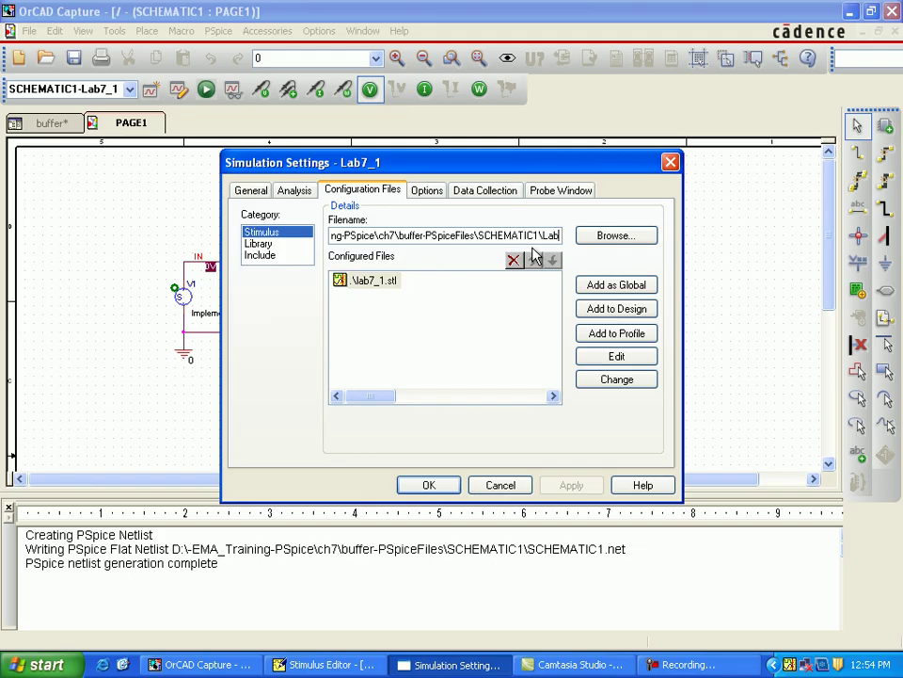
key(Right)
key(Right)
key(Right)
key(Right)
key(Right)
key(Right)
key(Right)
key(Right)
key(Right)
key(Right)
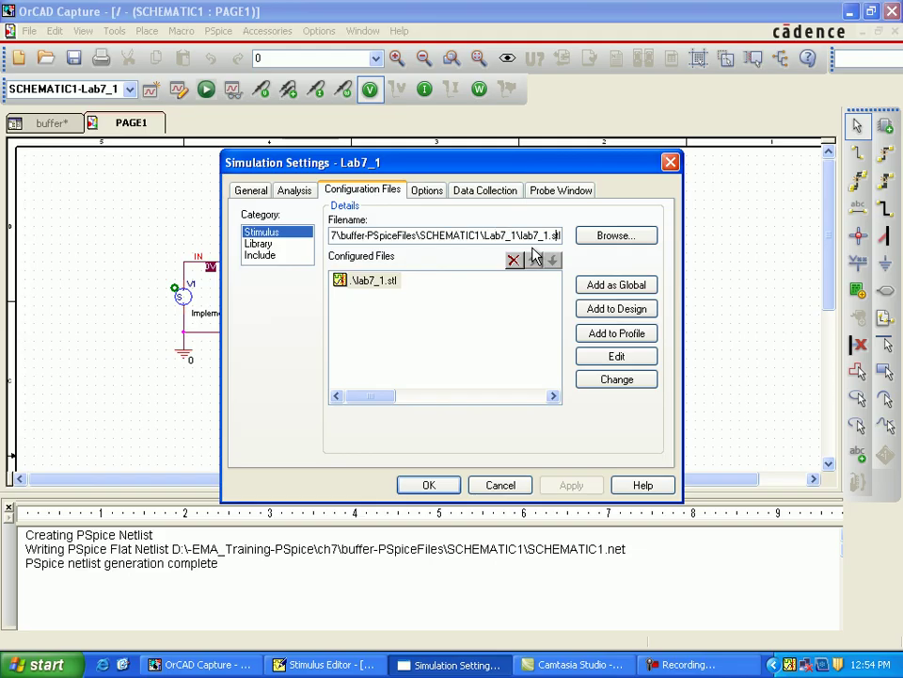
click(409, 484)
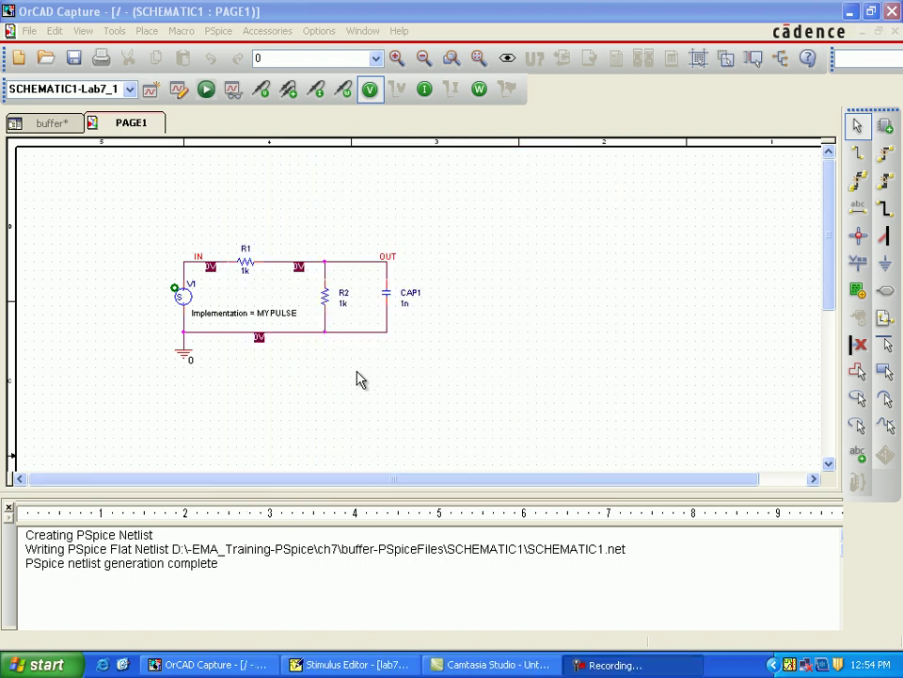
- Check the stimulus name in the Implementation property of source V1 and accept its display properties
click(276, 320)
double_click(270, 320)
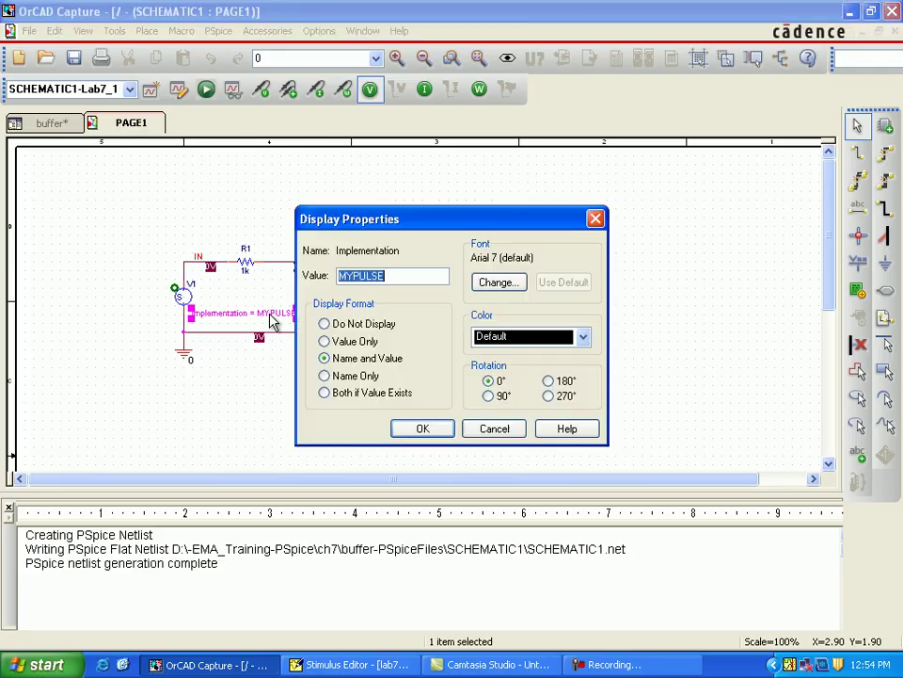
drag(395, 275, 341, 275)
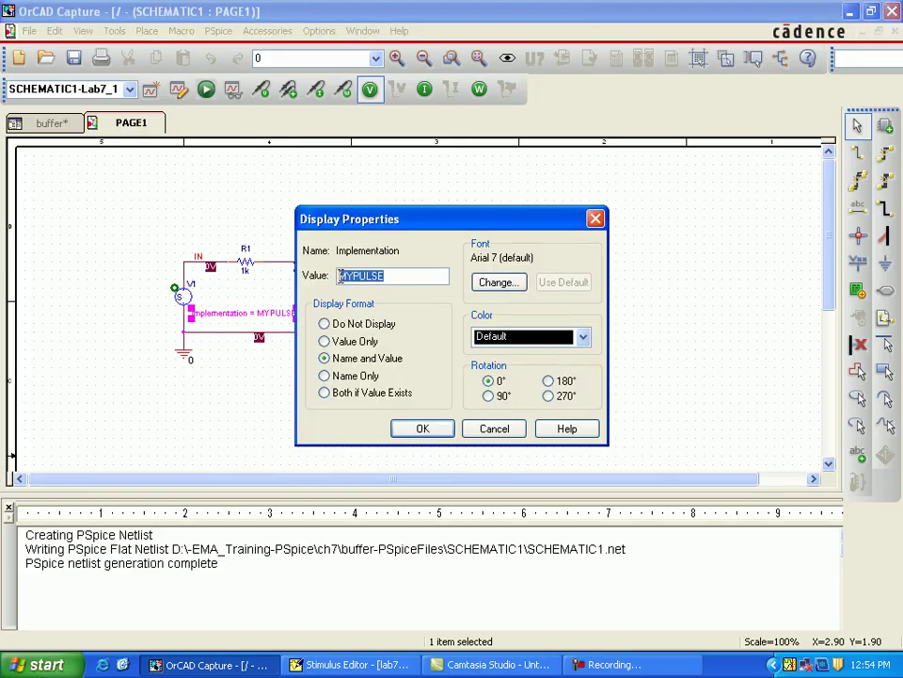
click(419, 436)
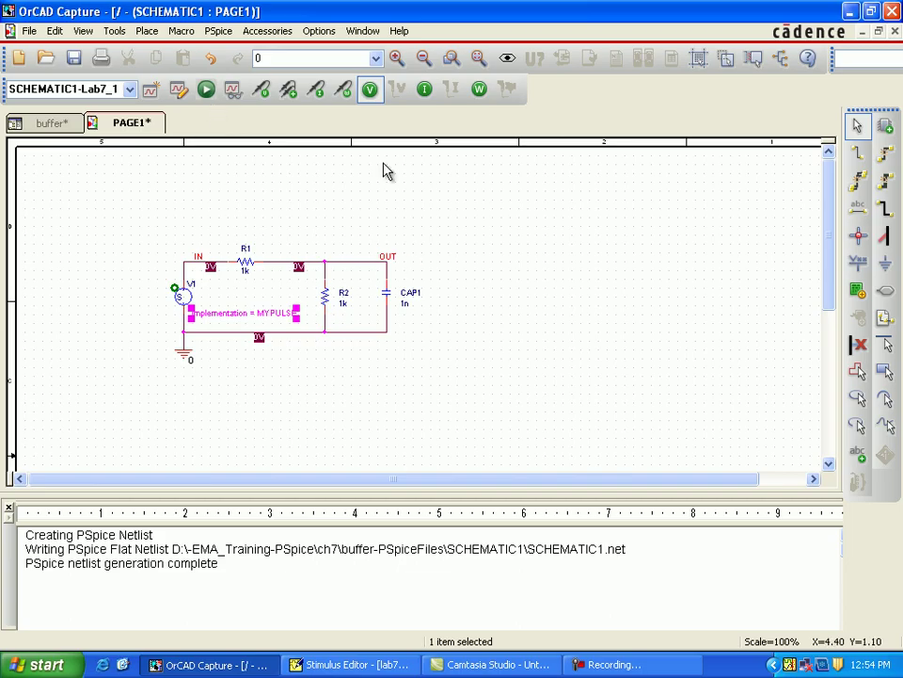
- Place voltage markers on the OUT net above CAP1 and on the IN net above source V1
click(267, 94)
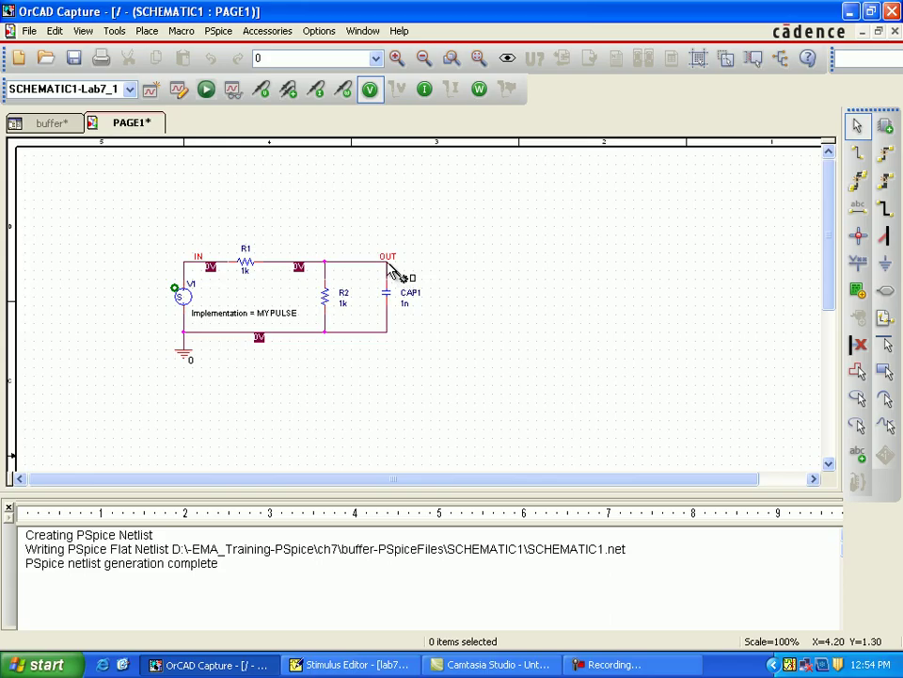
click(391, 269)
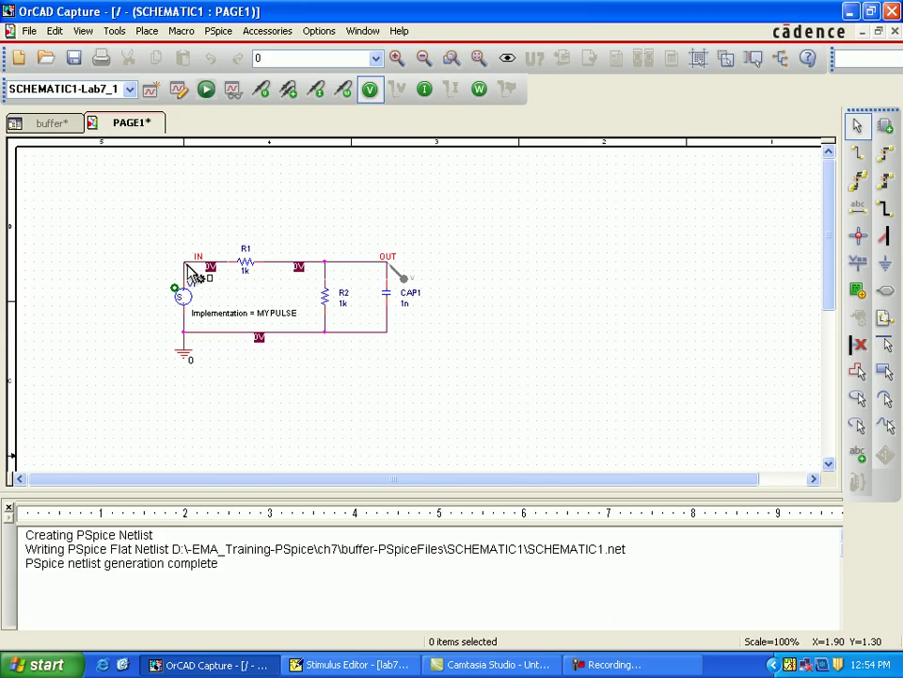
click(187, 266)
click(188, 268)
click(404, 285)
click(448, 285)
- Run the Lab7_1 PSpice simulation and agree to clear the undo history
click(207, 89)
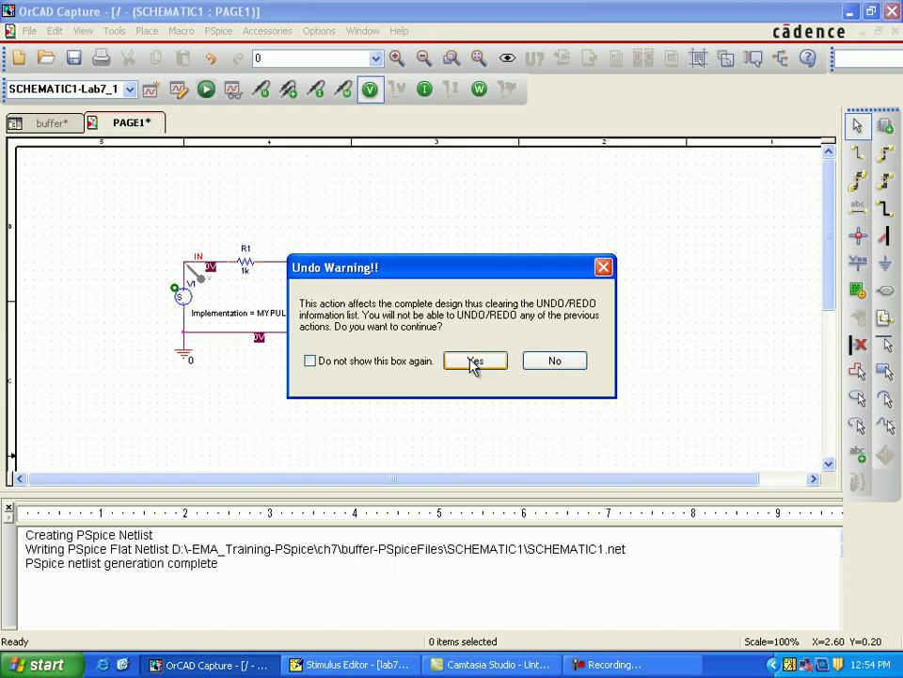
click(473, 363)
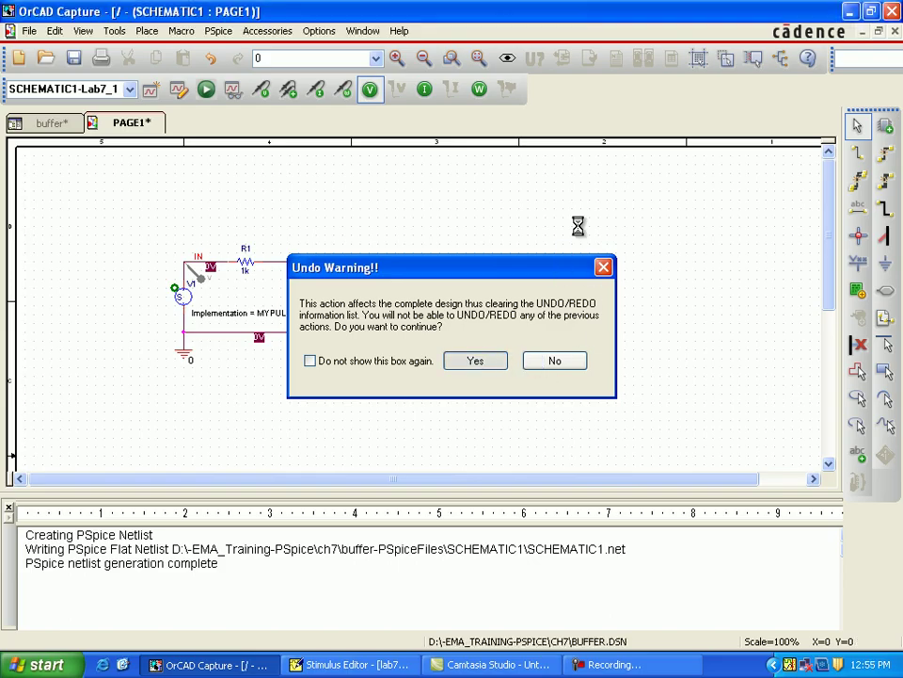